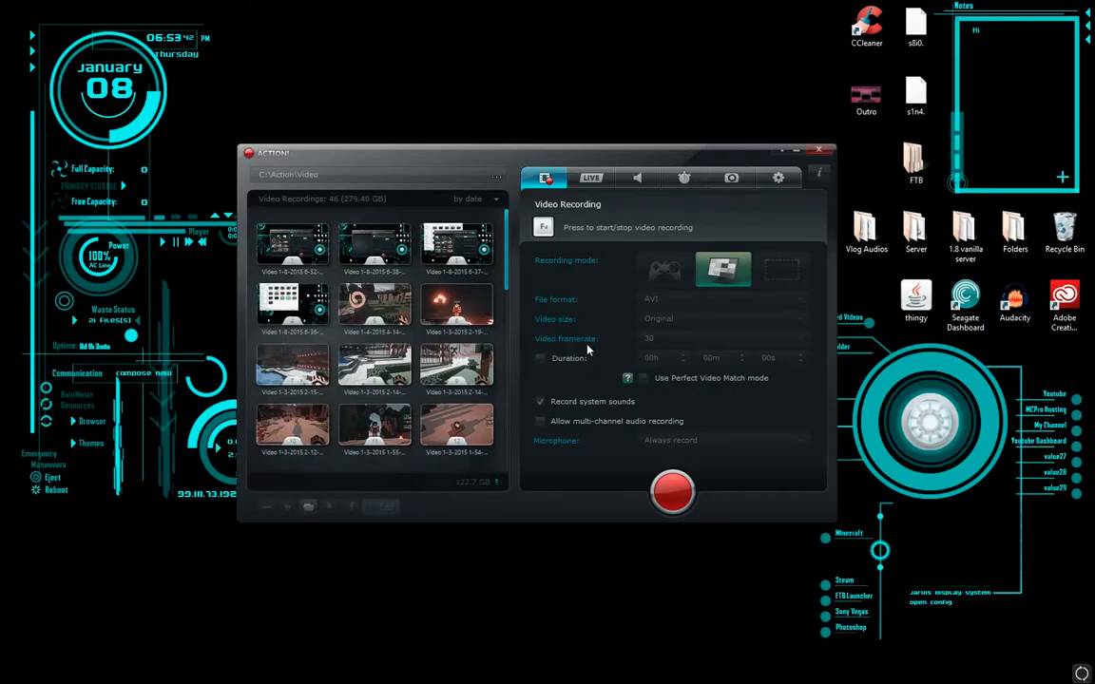
key(F4)
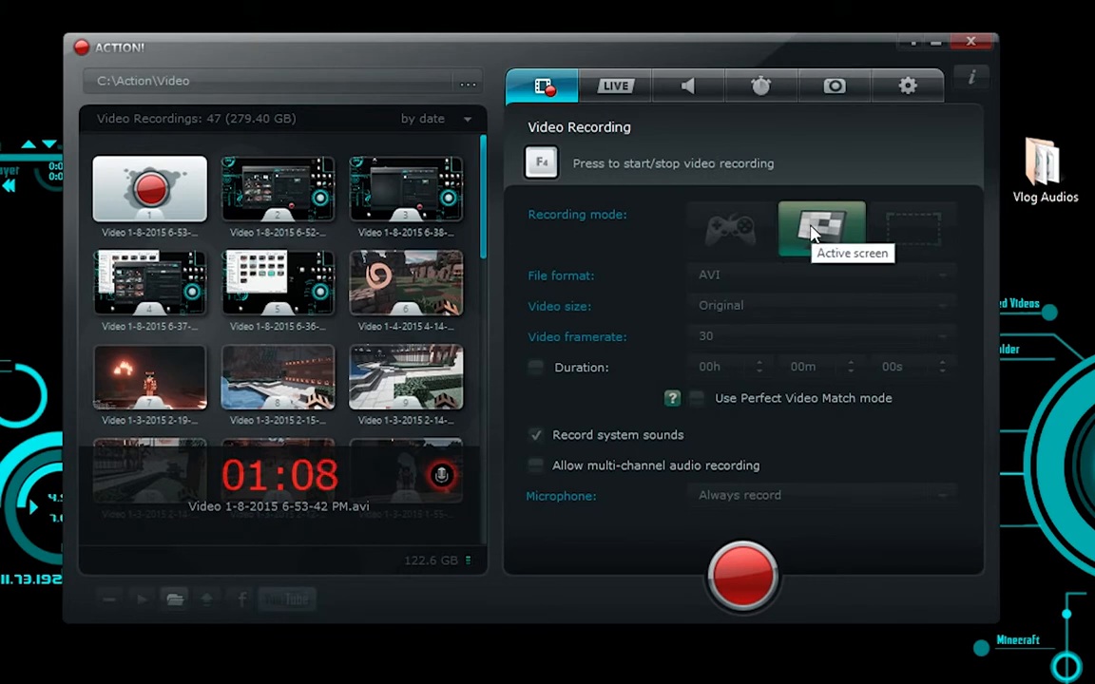
drag(625, 54, 636, 30)
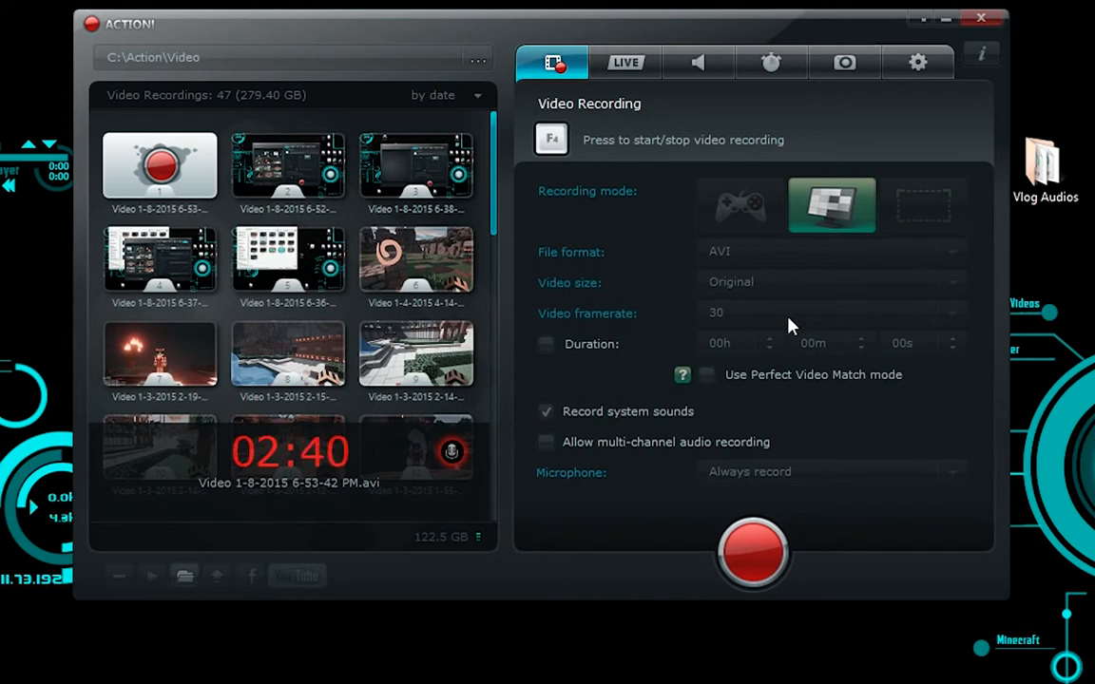
Step: Look through the live streaming, audio recording, benchmarking and screenshot capture pages
click(623, 63)
click(700, 64)
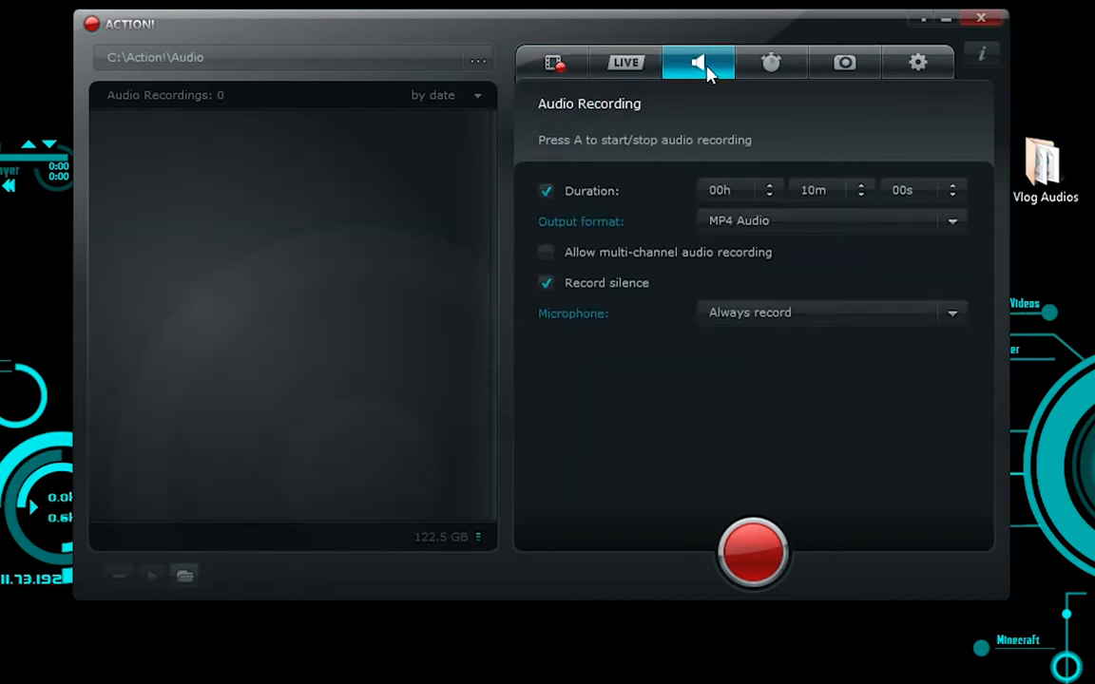
click(782, 59)
click(920, 66)
click(843, 67)
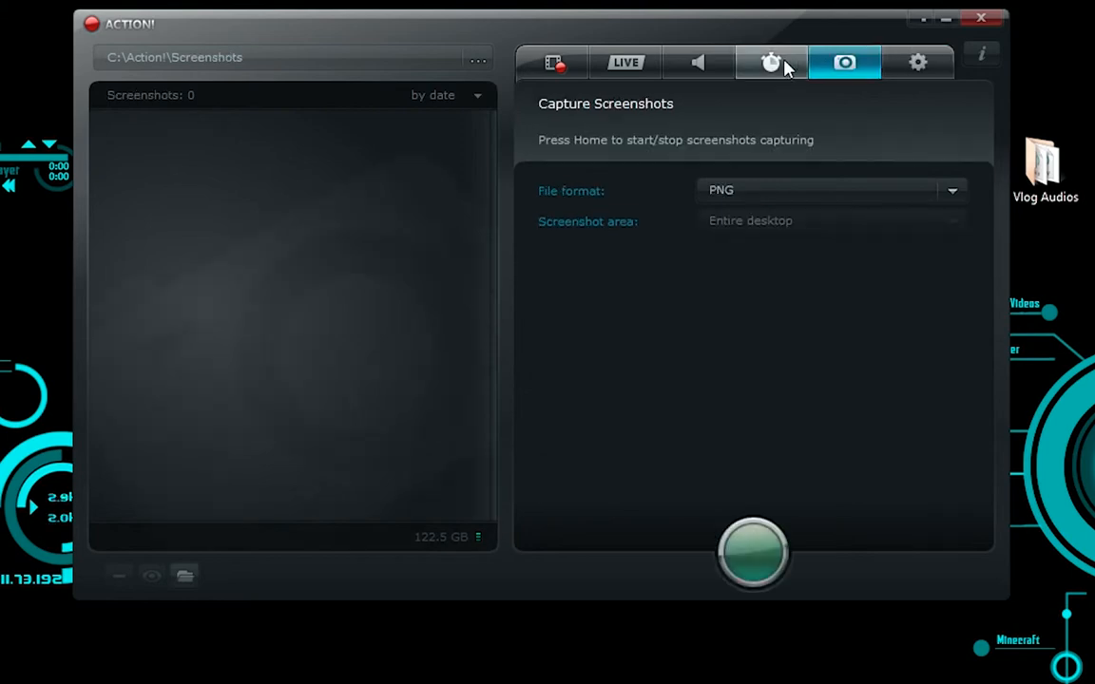
click(780, 63)
click(694, 69)
click(654, 69)
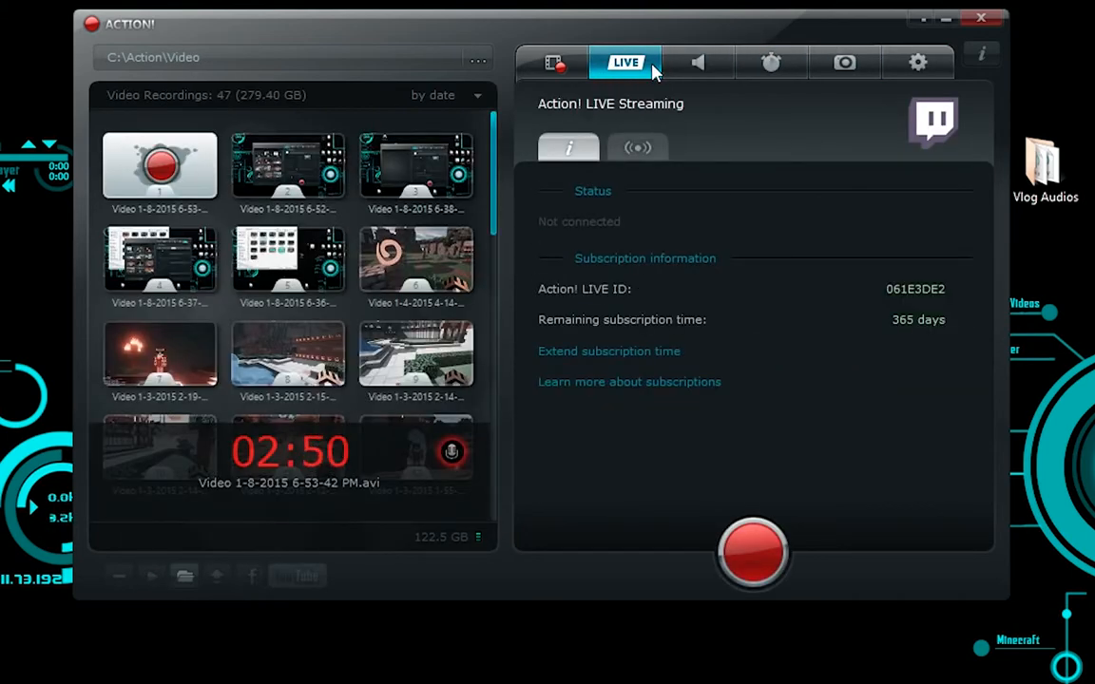
click(702, 64)
click(771, 63)
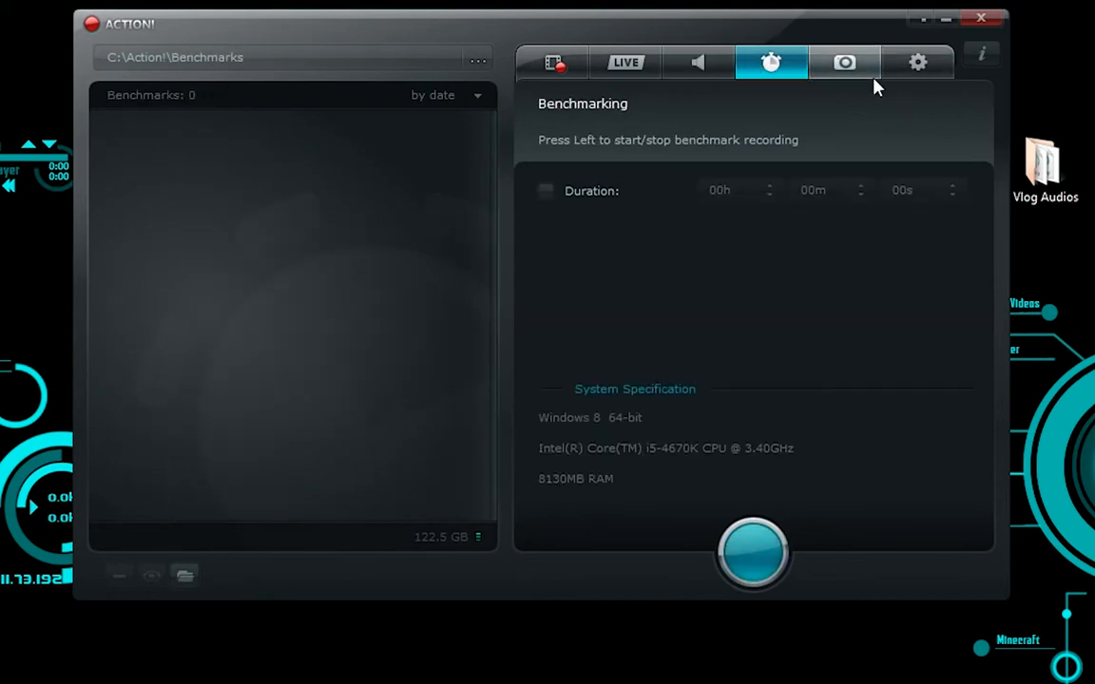
click(845, 63)
Step: Look through the general, webcam, audio, HUD, export and hotkey settings pages
click(918, 63)
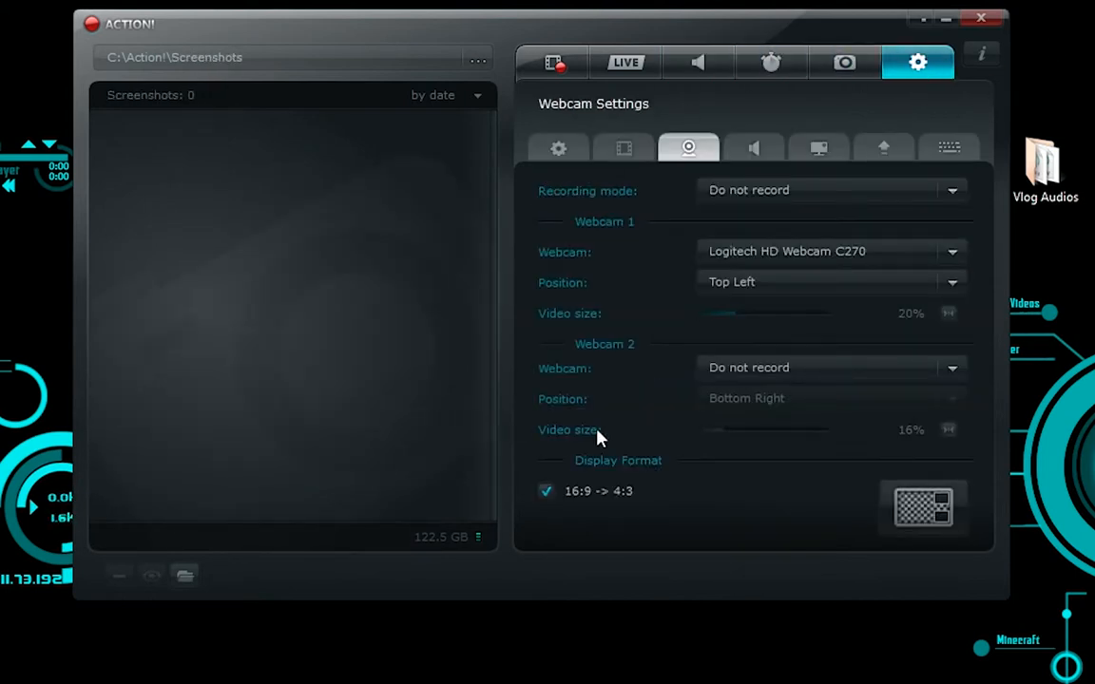
click(559, 154)
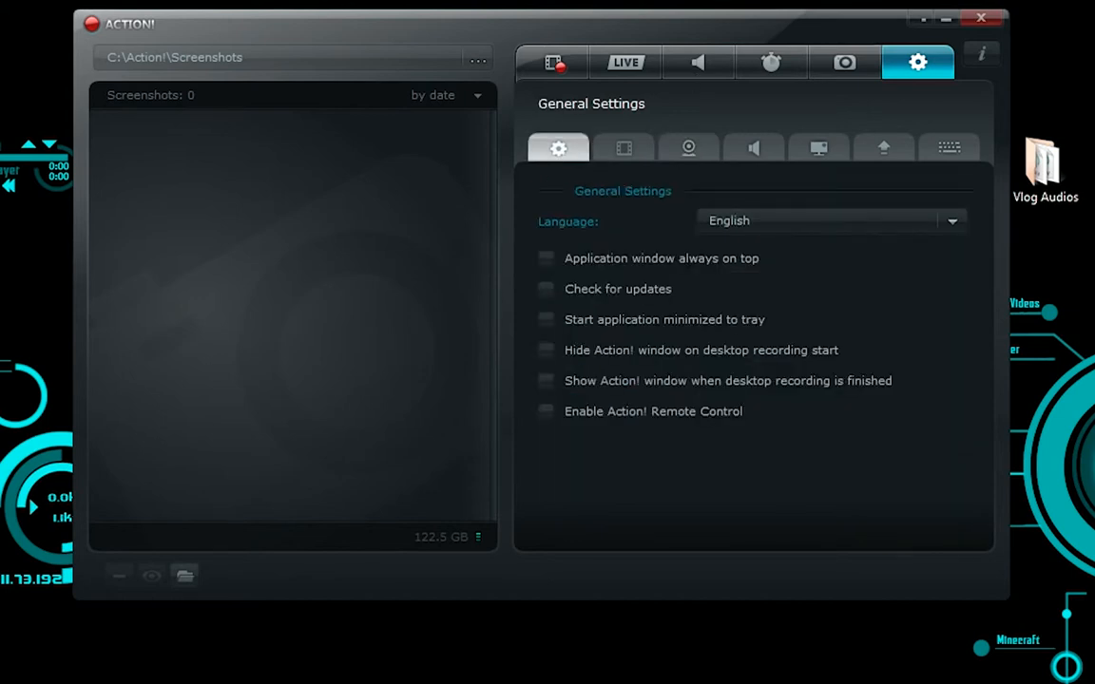
click(678, 141)
click(761, 148)
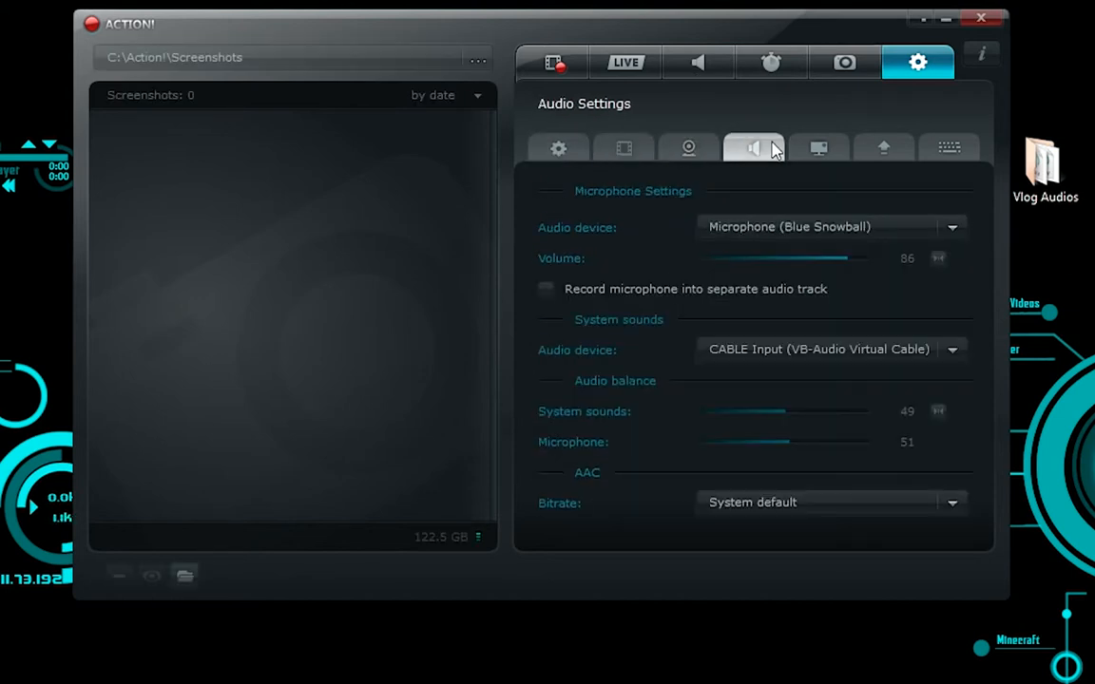
click(820, 150)
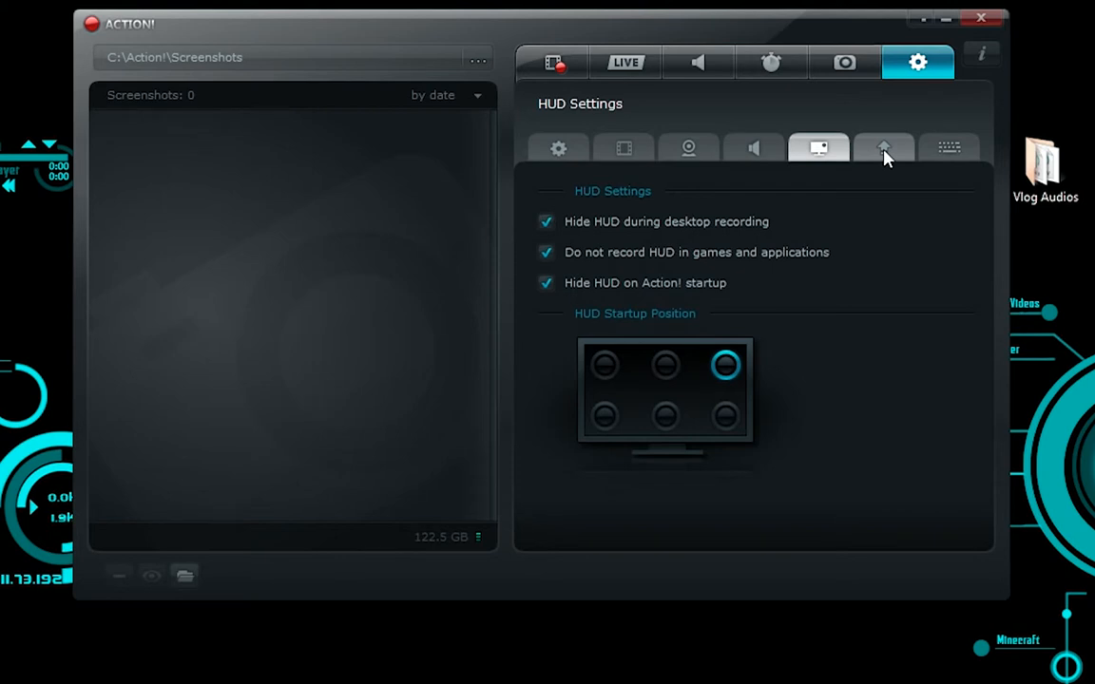
click(885, 154)
click(821, 148)
click(883, 148)
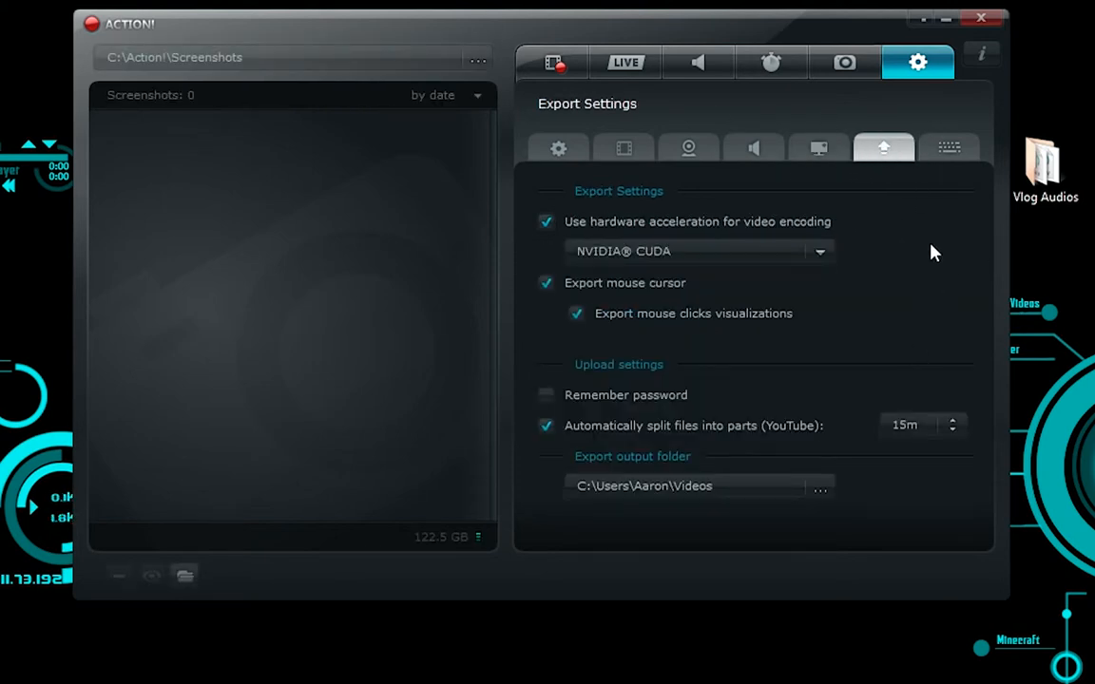
click(951, 152)
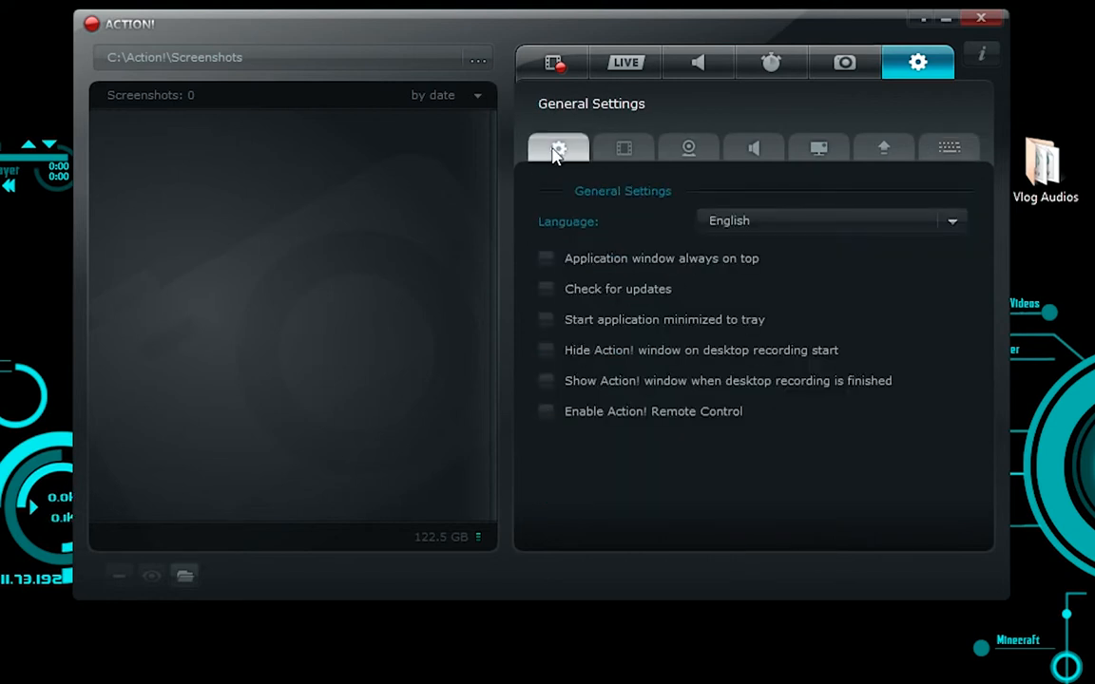
Step: Examine the list of available interface languages in the general settings, leaving English selected
click(840, 230)
scroll(822, 325, down, 3)
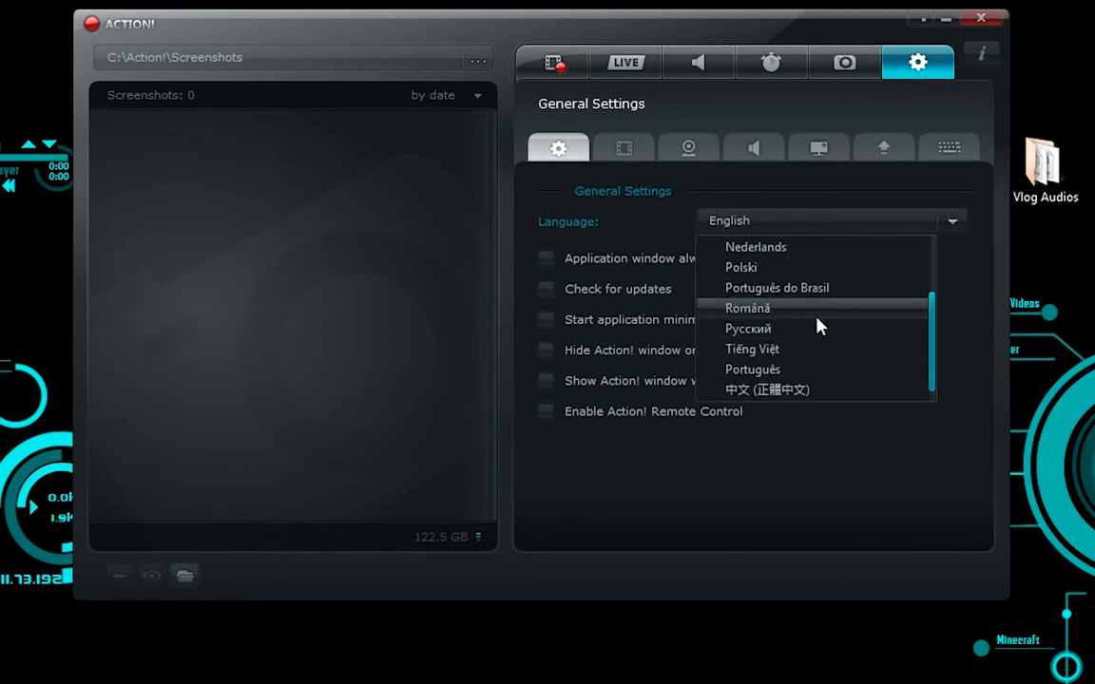
scroll(818, 338, up, 3)
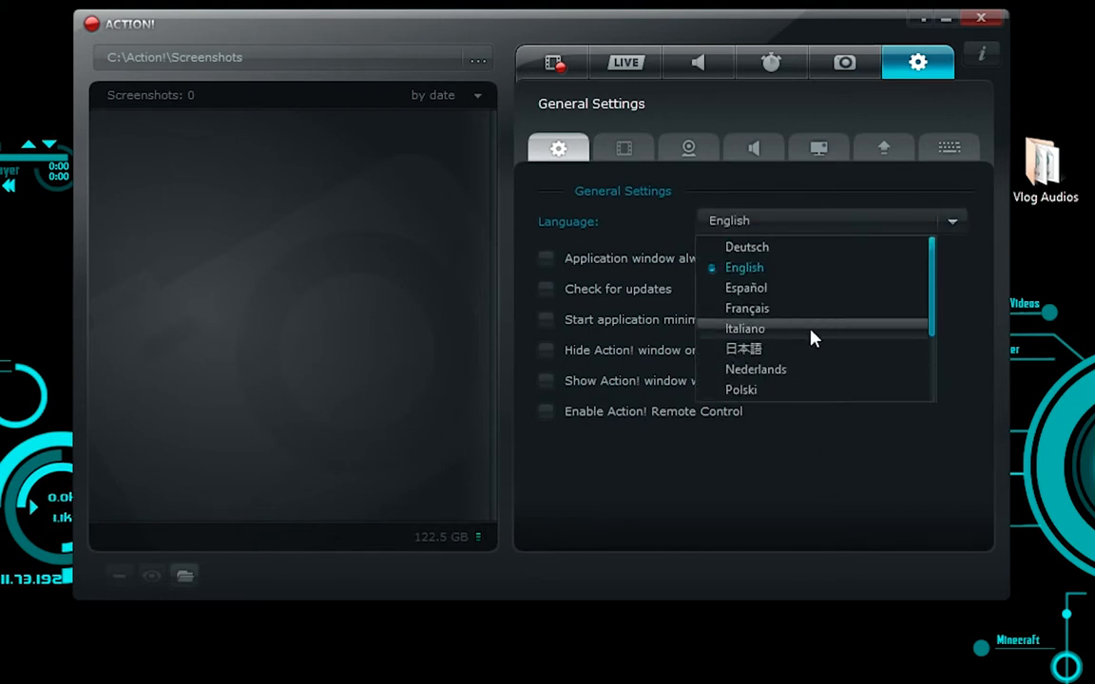
click(799, 228)
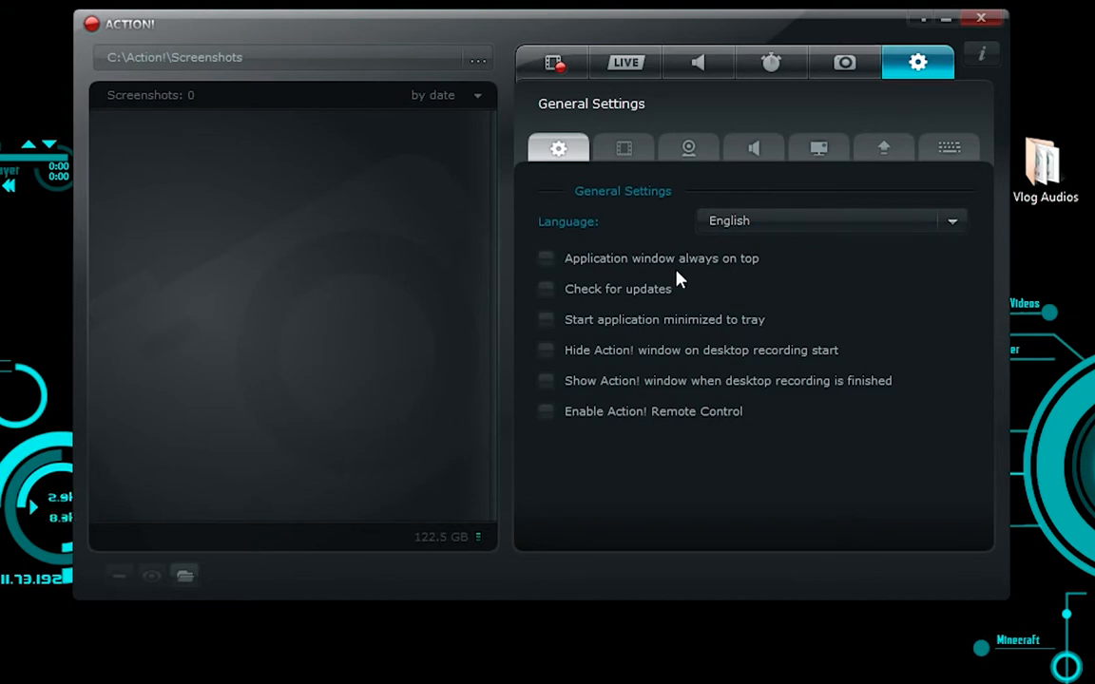
Step: Enable keeping the application window always on top and test it by overlapping an open File Explorer window
click(546, 259)
key(super+e)
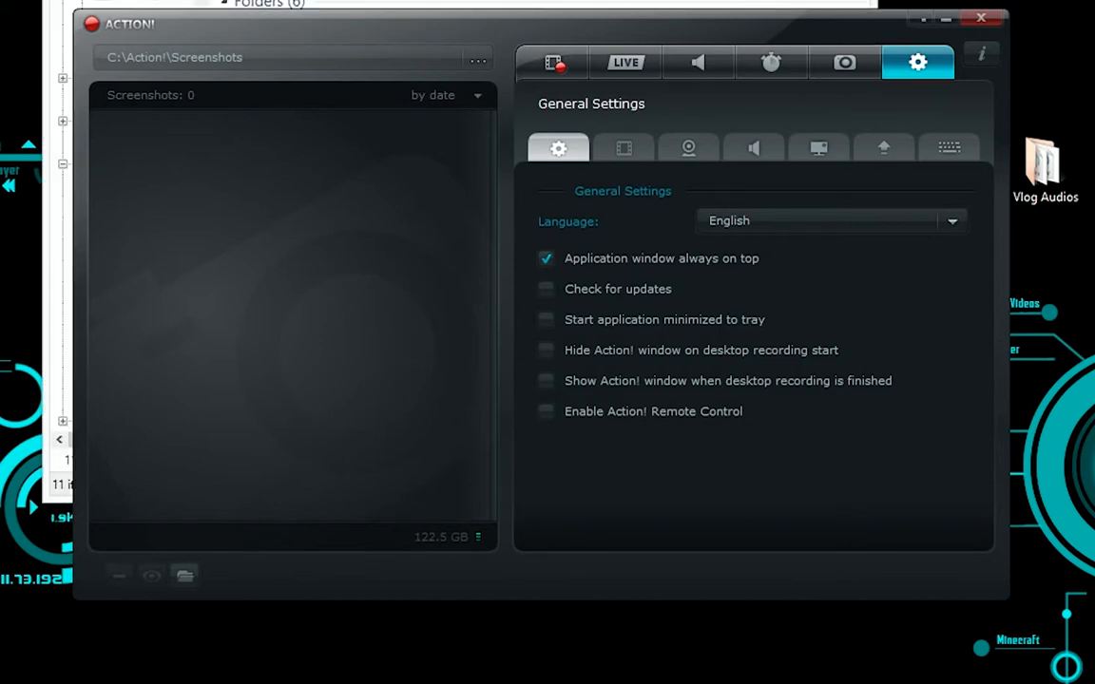
drag(479, 1, 1051, 594)
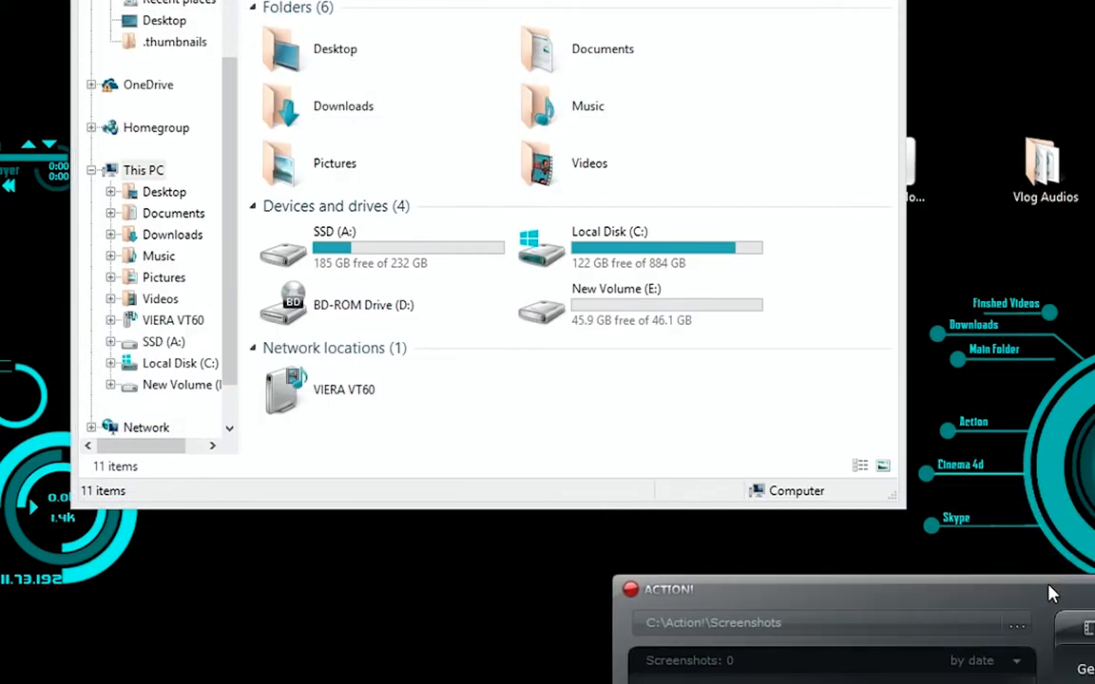
drag(477, 1, 483, 1)
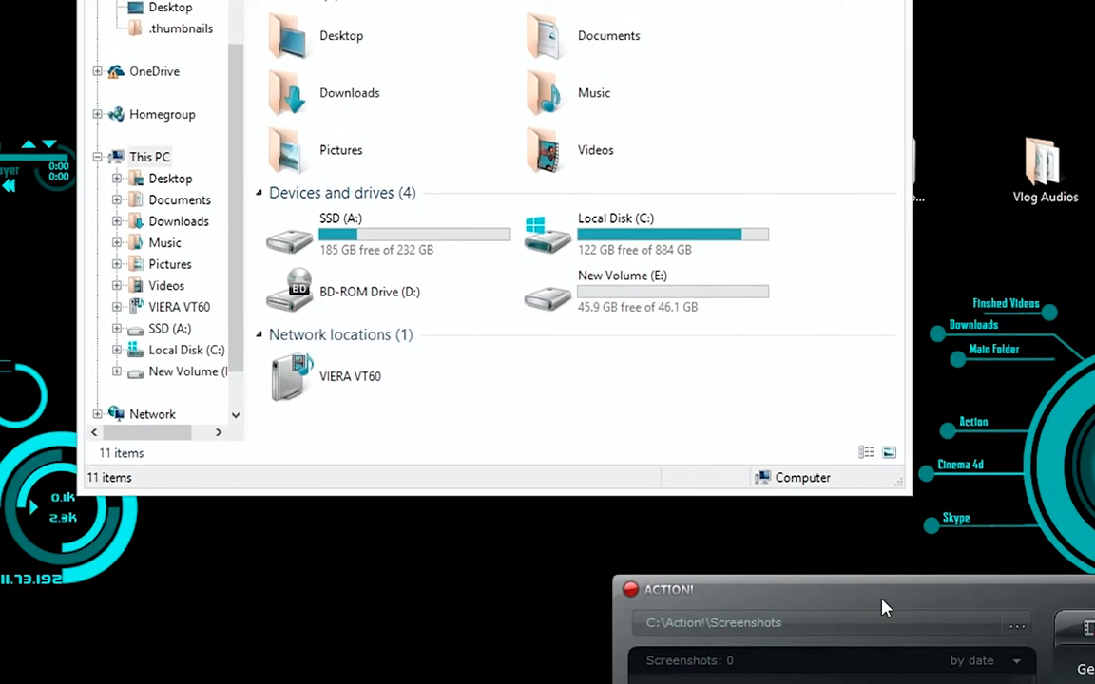
drag(886, 608, 447, 13)
Step: Minimize and restore the recorder, move both windows apart and back together, and turn off keeping the application window always on top
click(1045, 5)
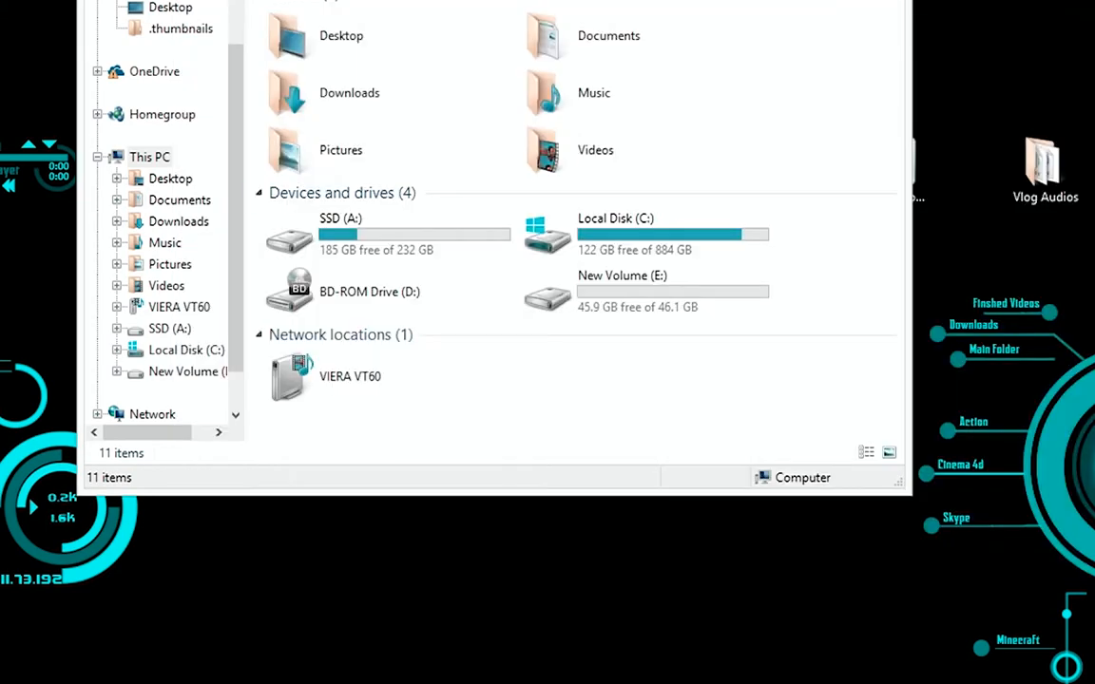
click(570, 683)
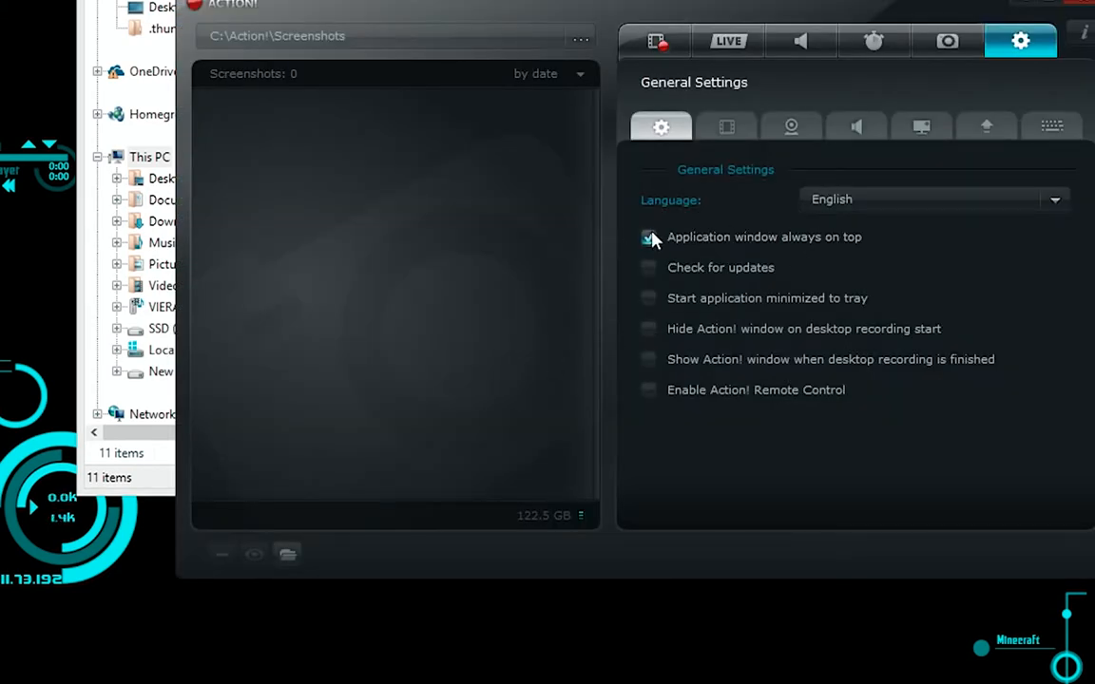
drag(658, 11, 1094, 1)
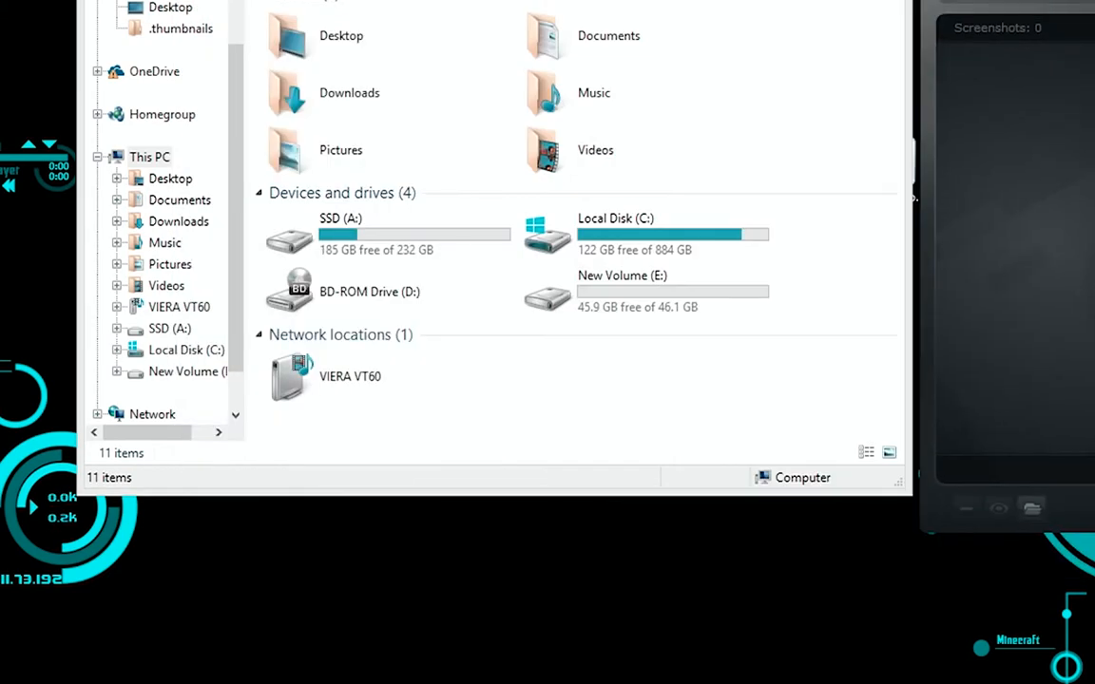
drag(475, 1, 187, 1)
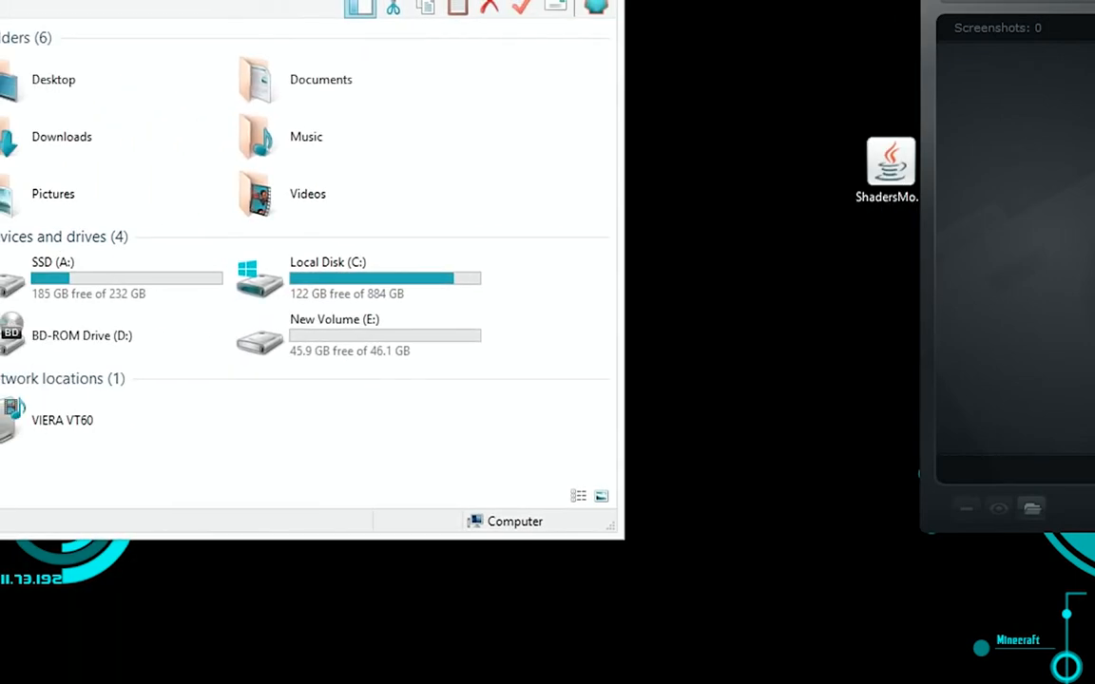
drag(1046, 1, 505, 1)
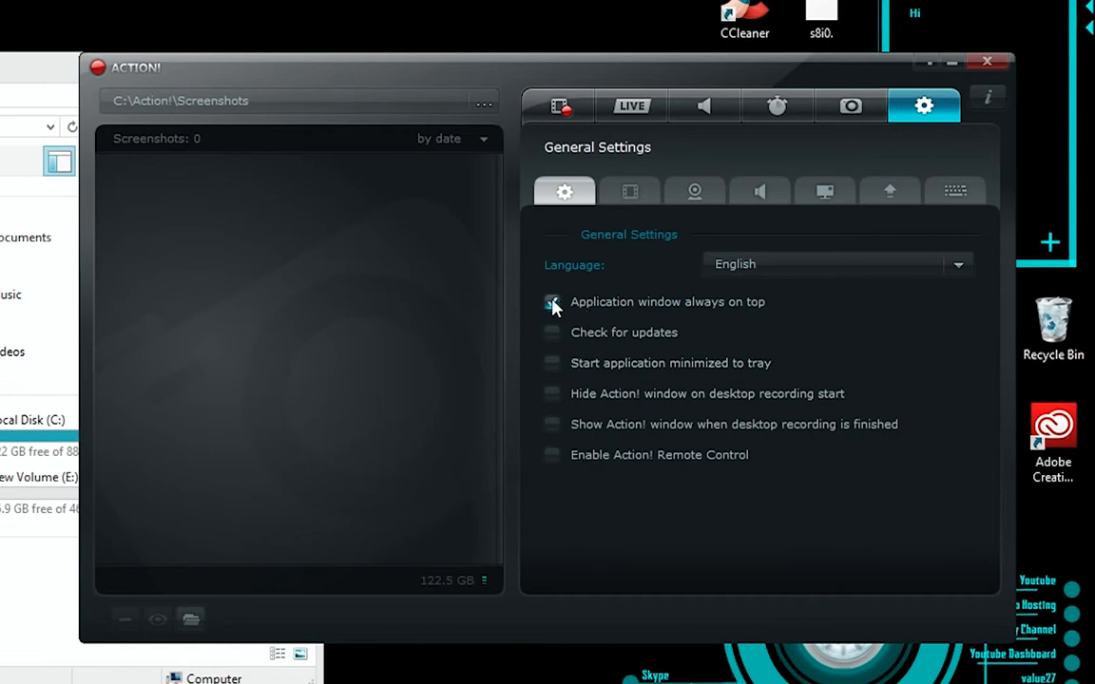
click(552, 304)
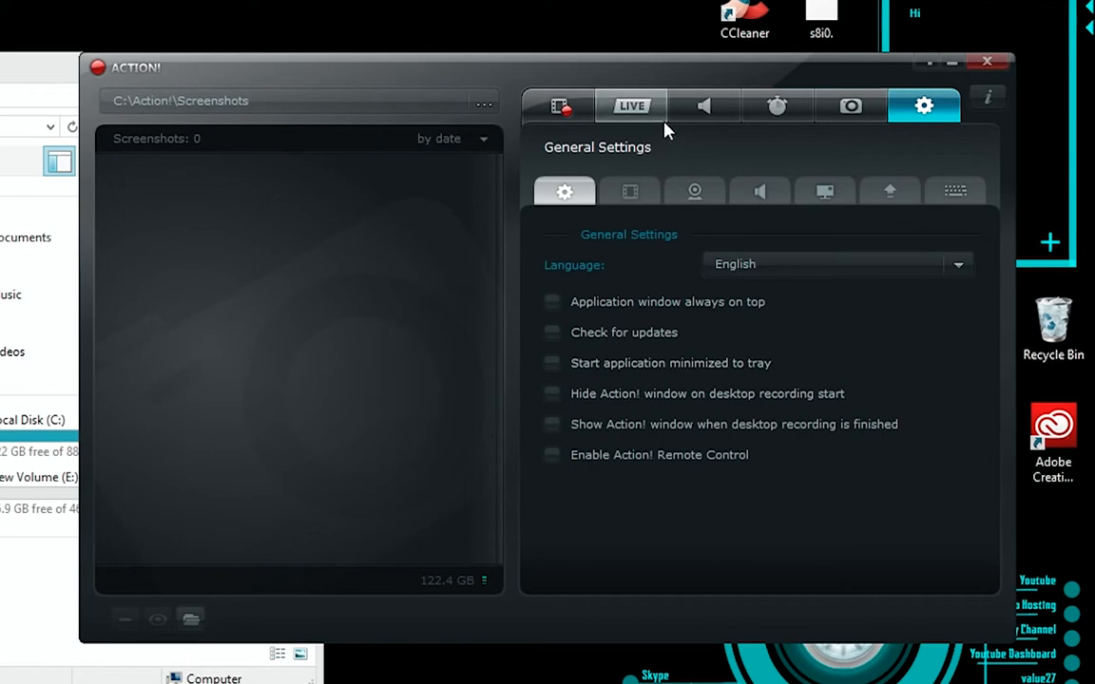
Step: View the video recording and screenshot capture pages, and return to the general settings
click(568, 110)
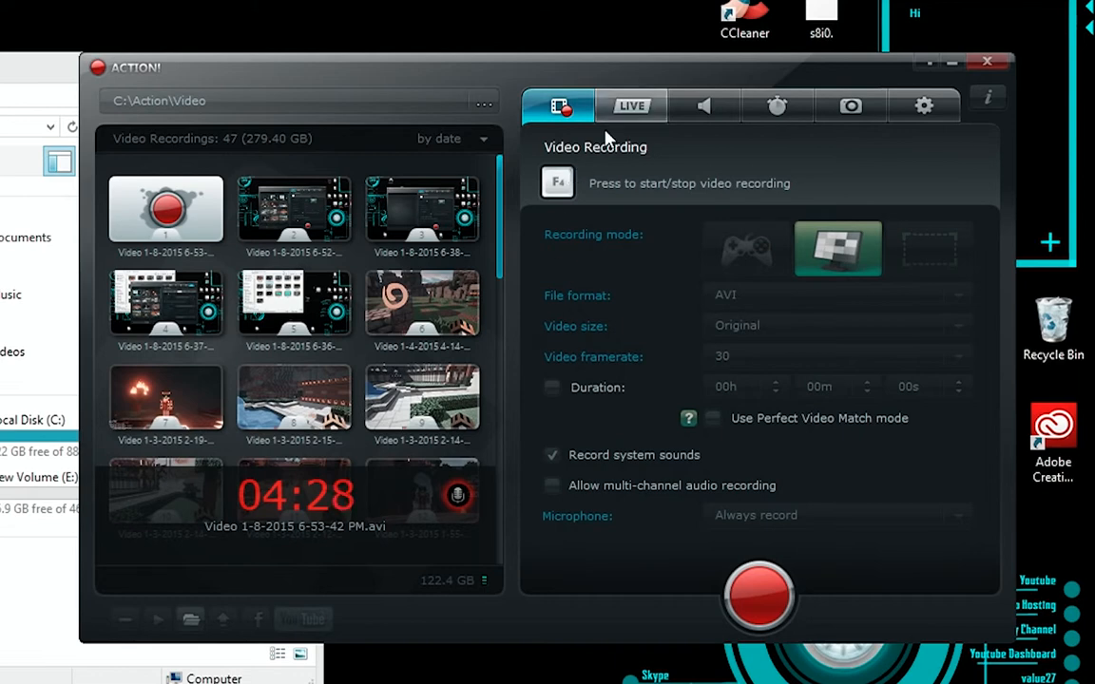
click(850, 105)
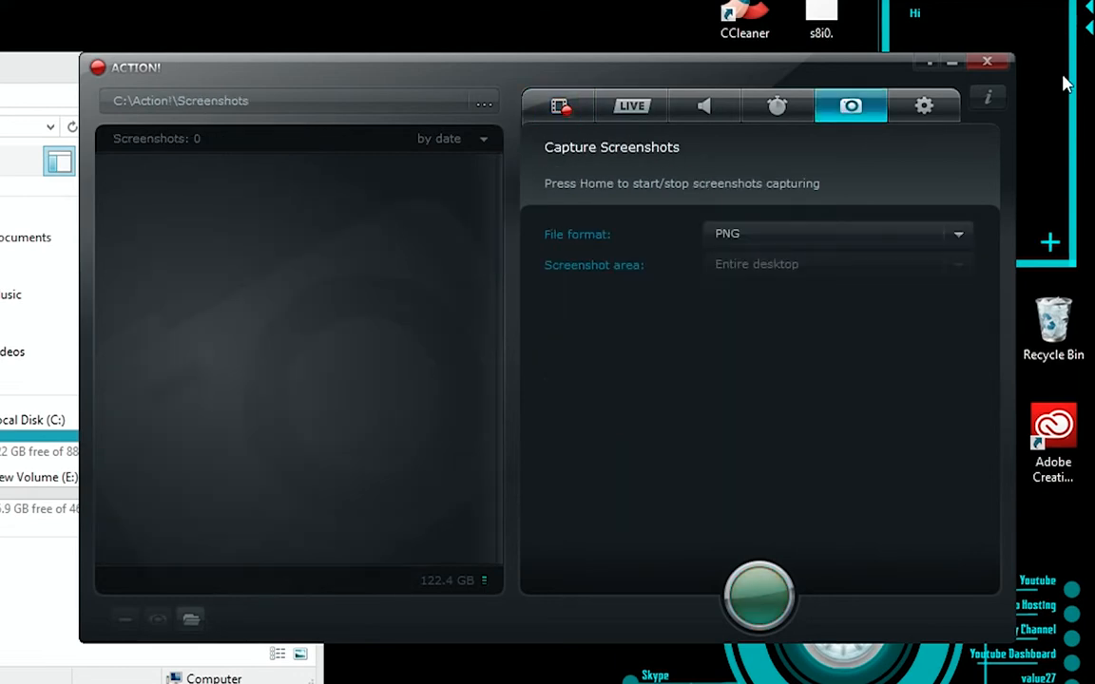
click(926, 108)
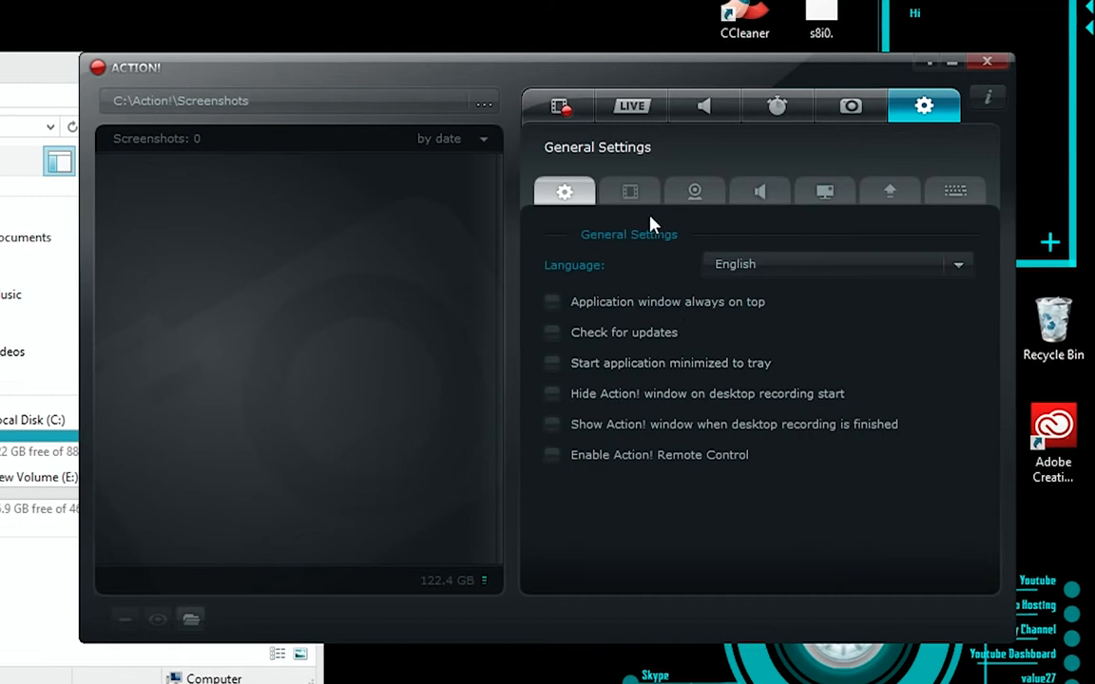
Step: Examine the video quality and input range options in the video recording settings, keeping Normal and 0-255
click(630, 193)
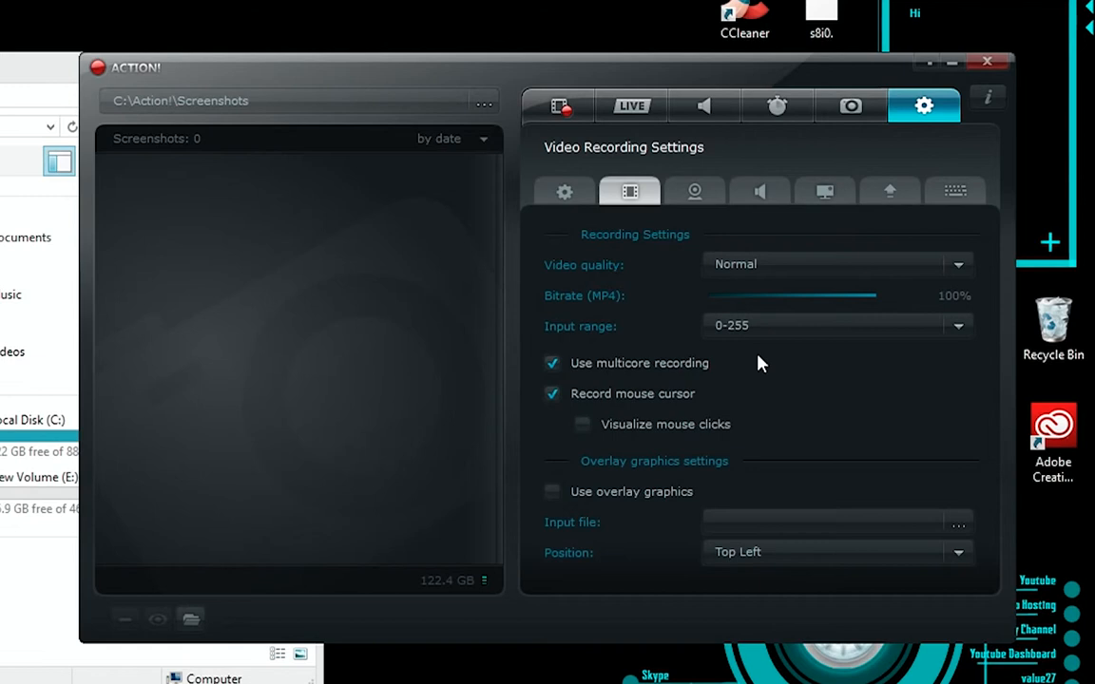
click(798, 268)
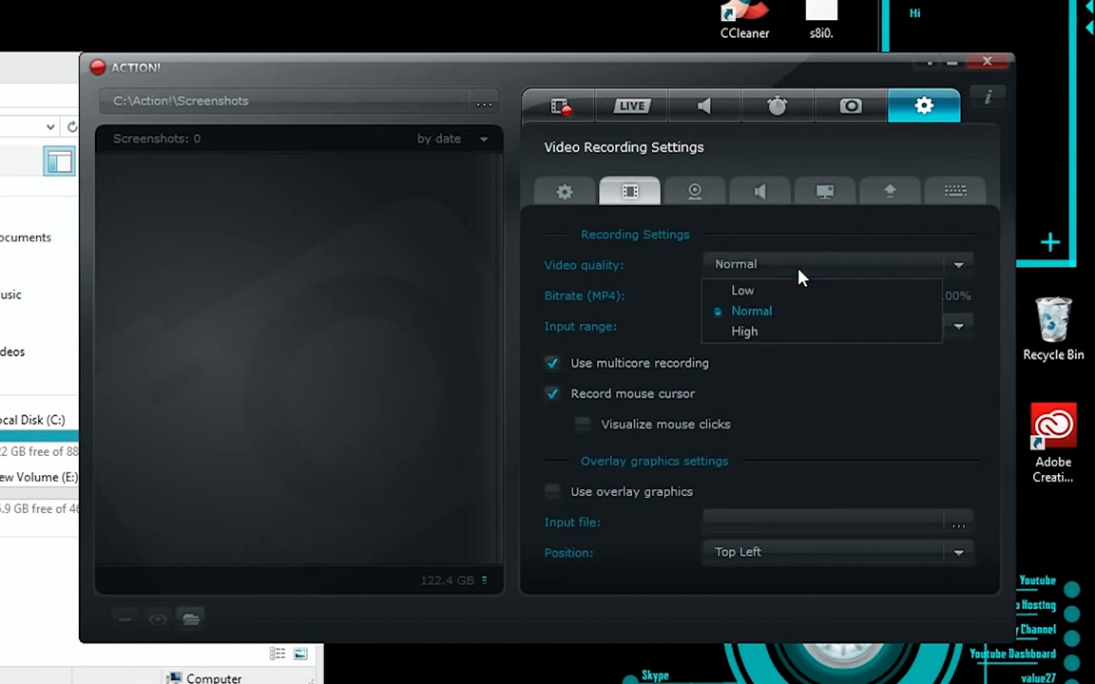
click(798, 276)
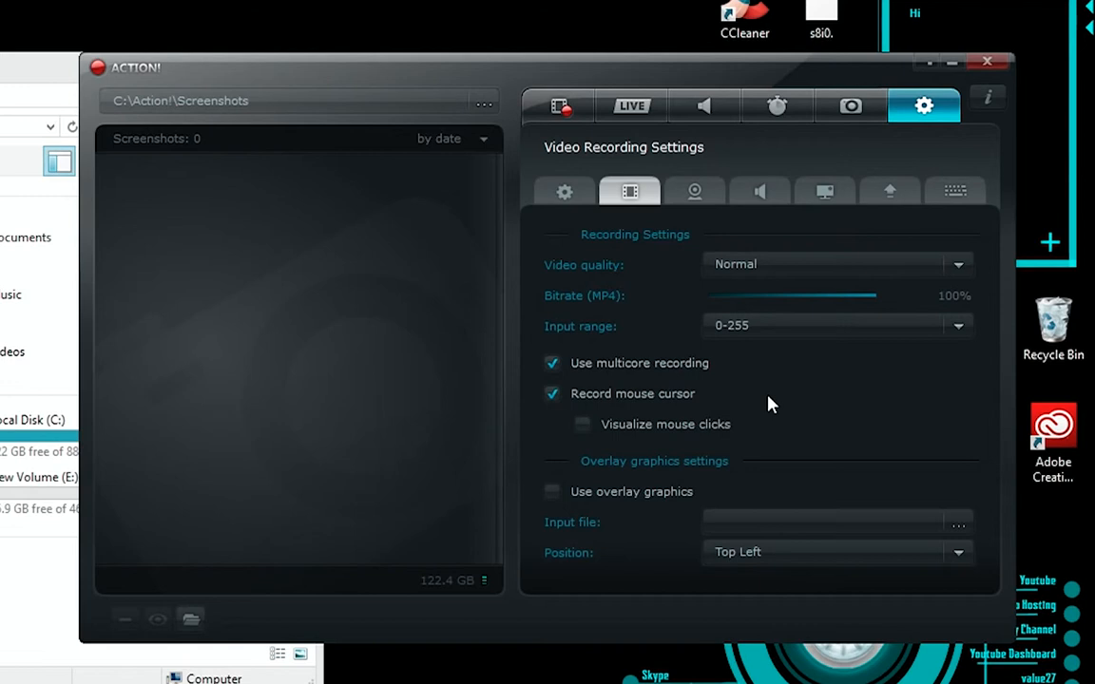
click(923, 333)
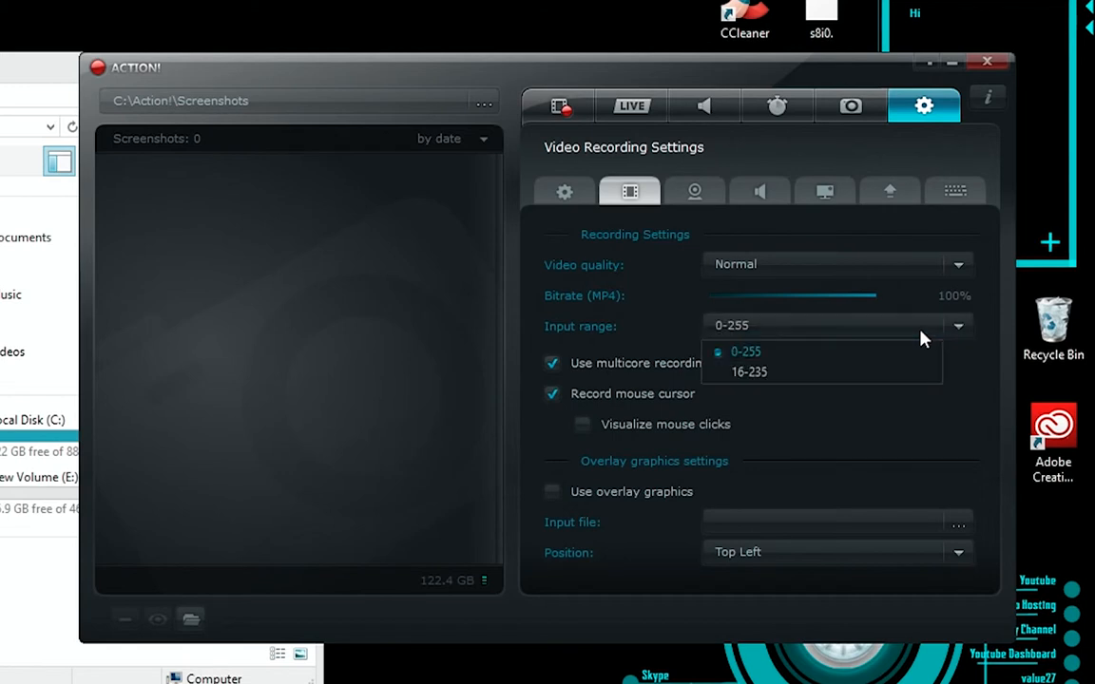
click(813, 350)
click(790, 348)
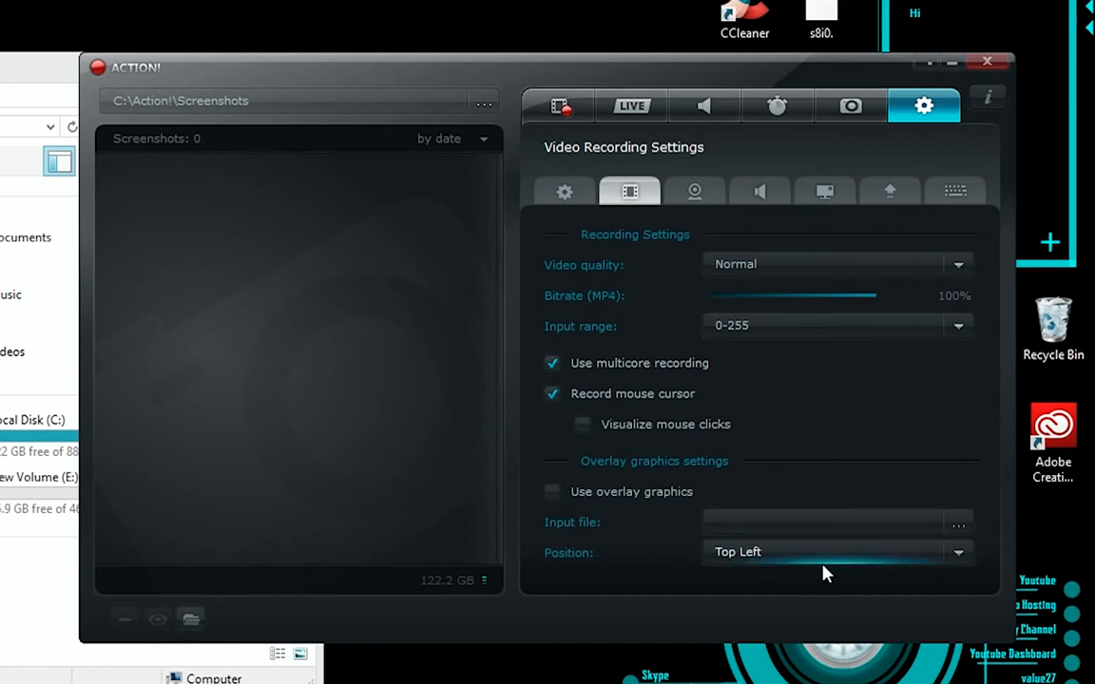
Step: Browse the C: drive for an overlay graphics input file, and close the file picker without choosing one
click(957, 526)
click(81, 257)
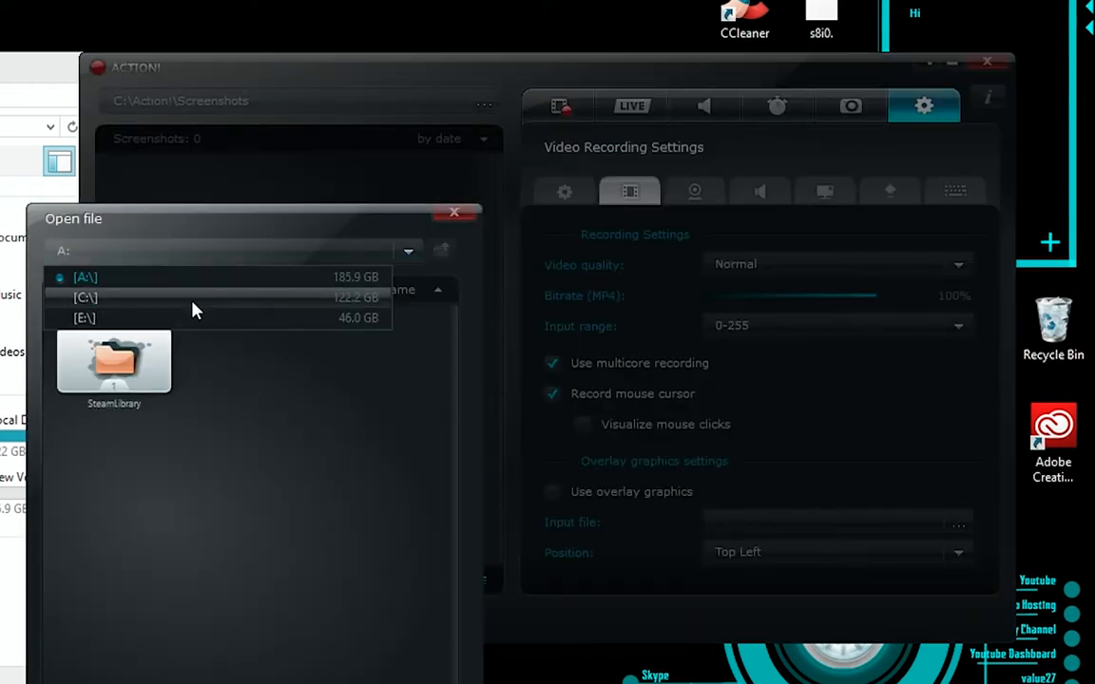
click(190, 297)
scroll(255, 426, down, 1)
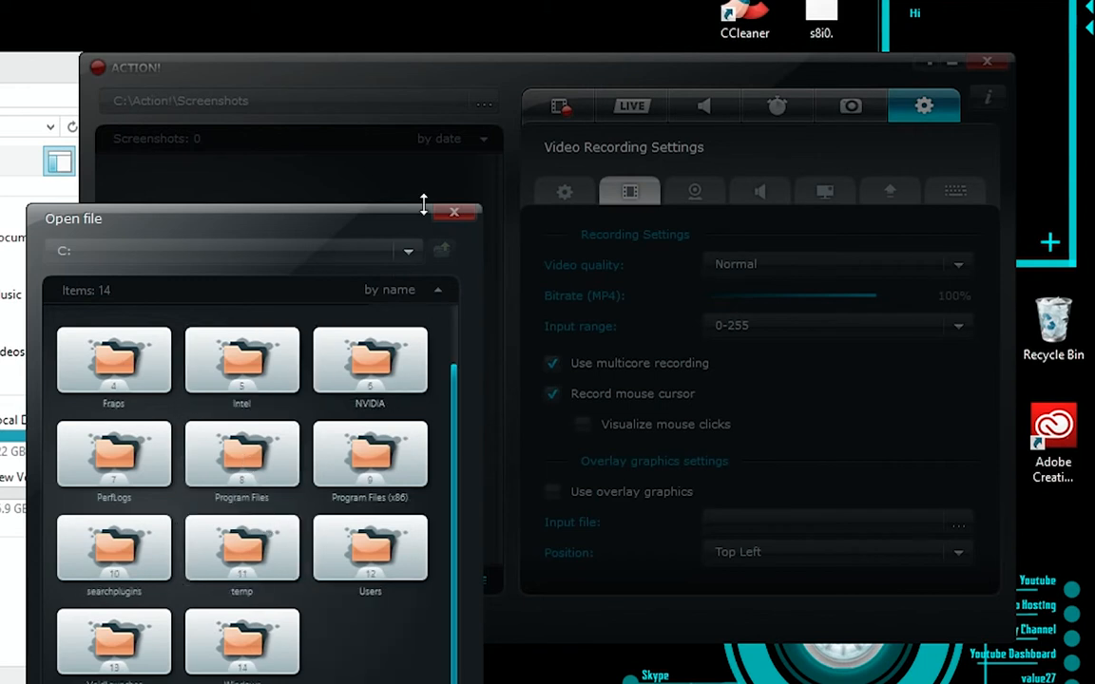
click(455, 212)
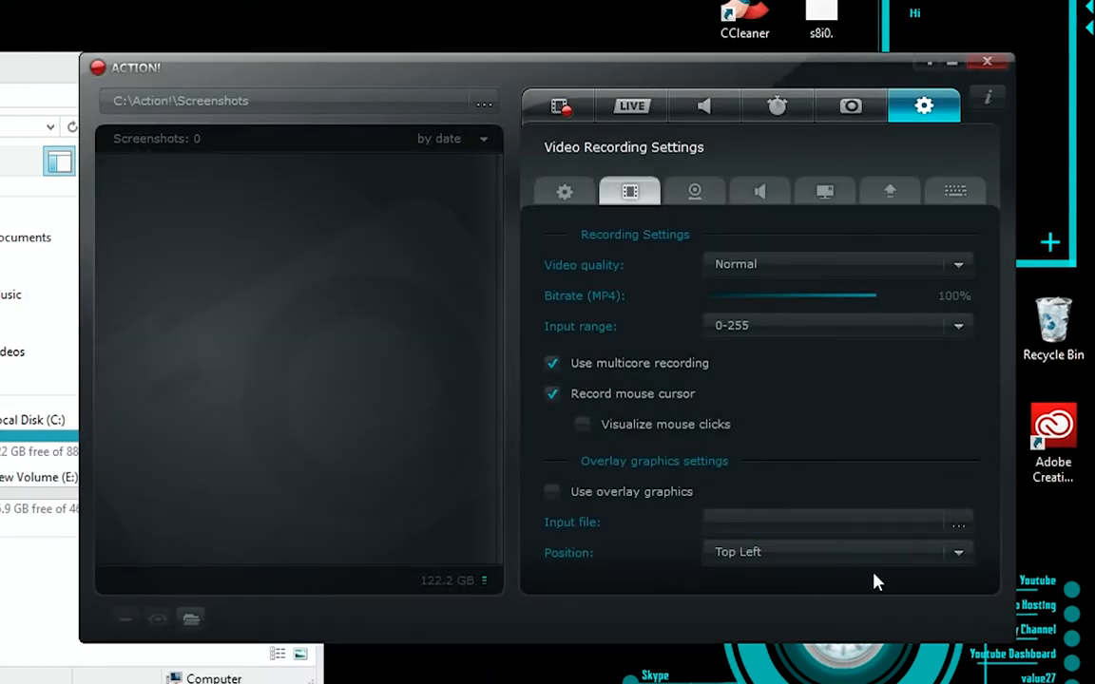
Step: Examine the overlay graphics position options in the video recording settings, keeping Top Left
click(937, 559)
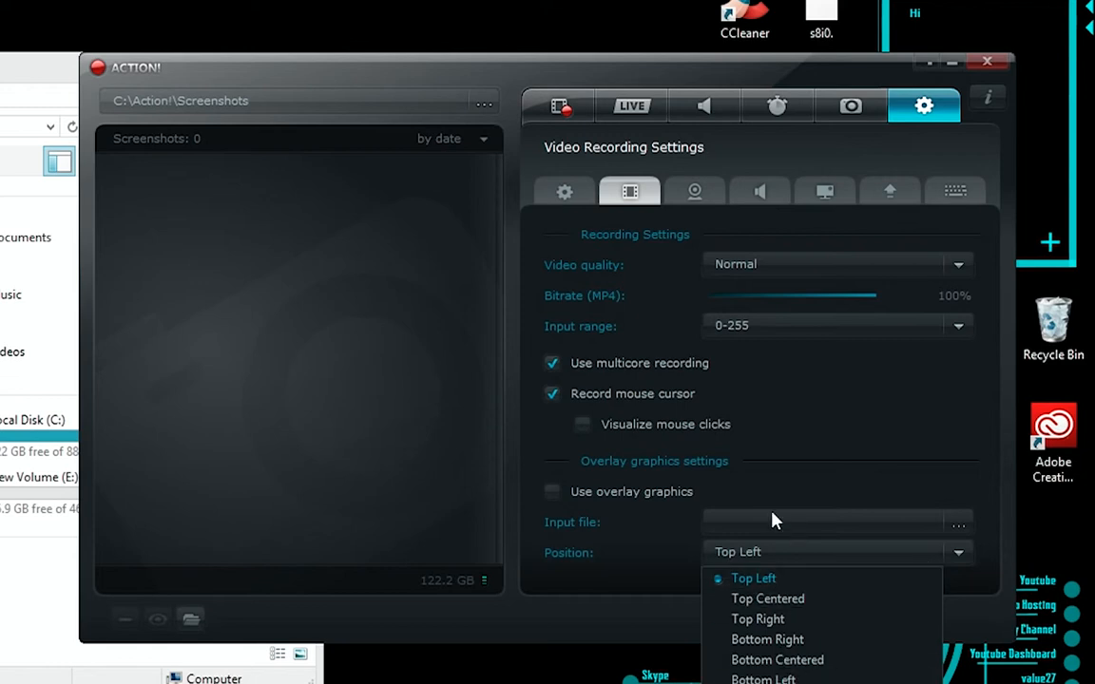
click(775, 601)
click(779, 557)
click(781, 578)
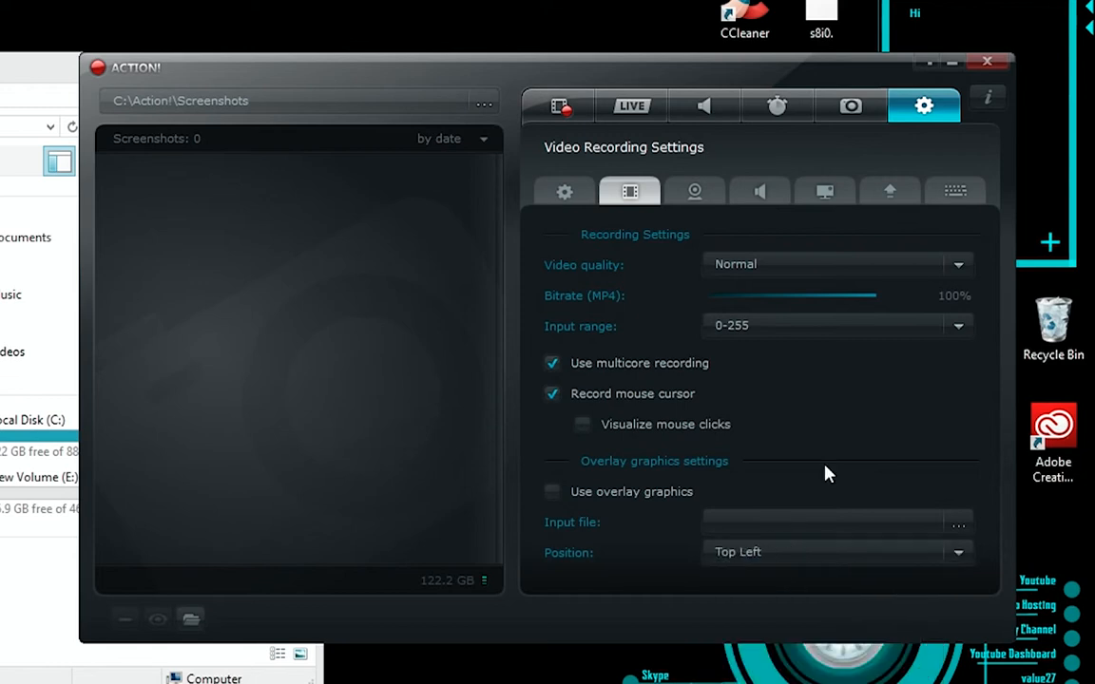
Step: Open the webcam settings, switch the recording mode to Always record, and set it back to Do not record
click(707, 192)
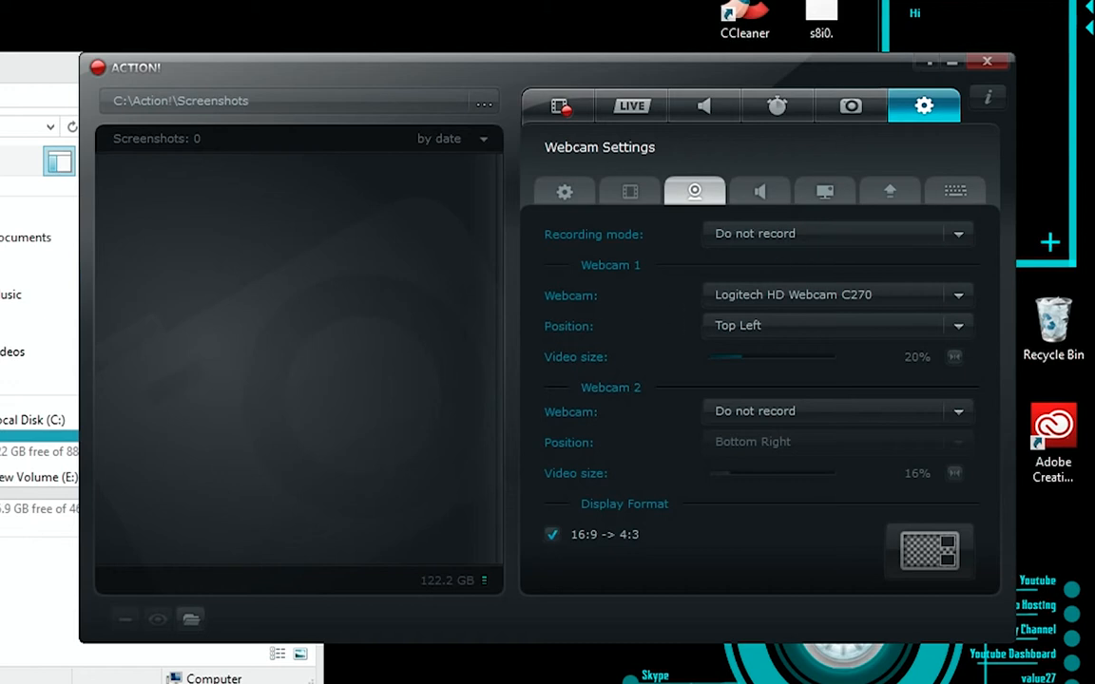
click(818, 234)
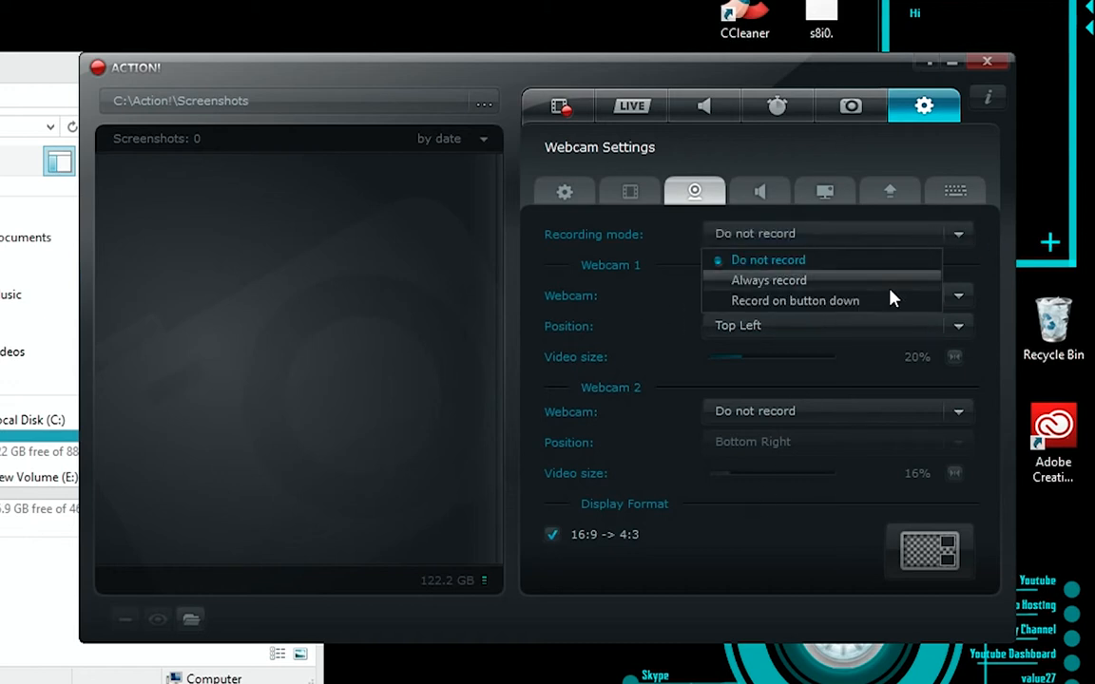
click(897, 233)
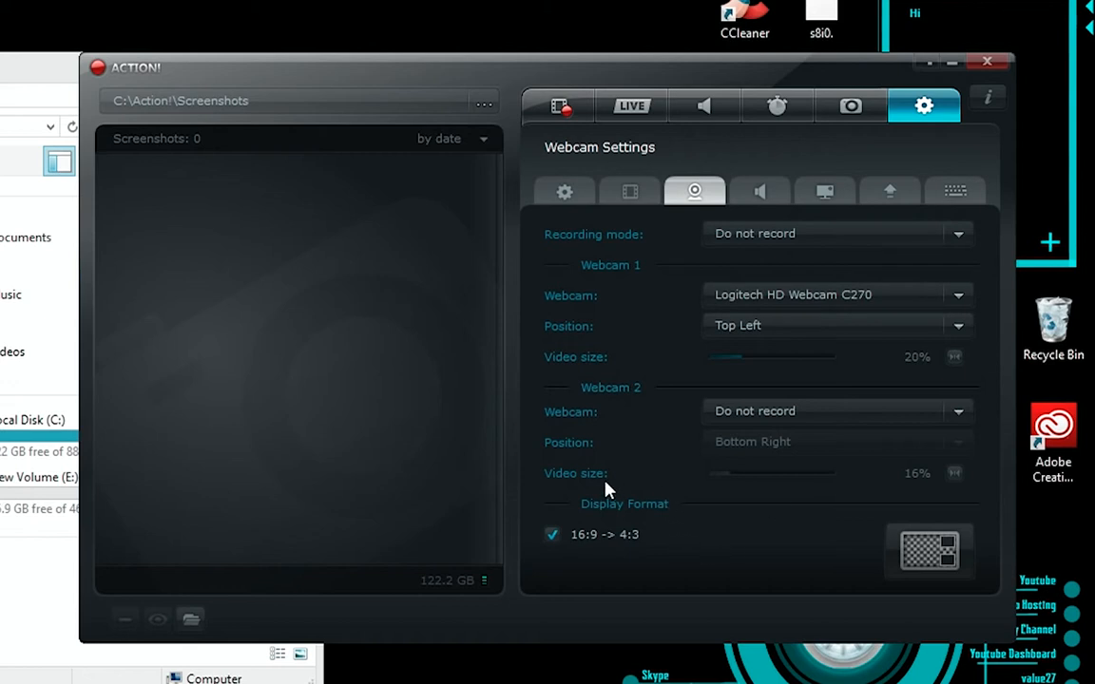
click(761, 235)
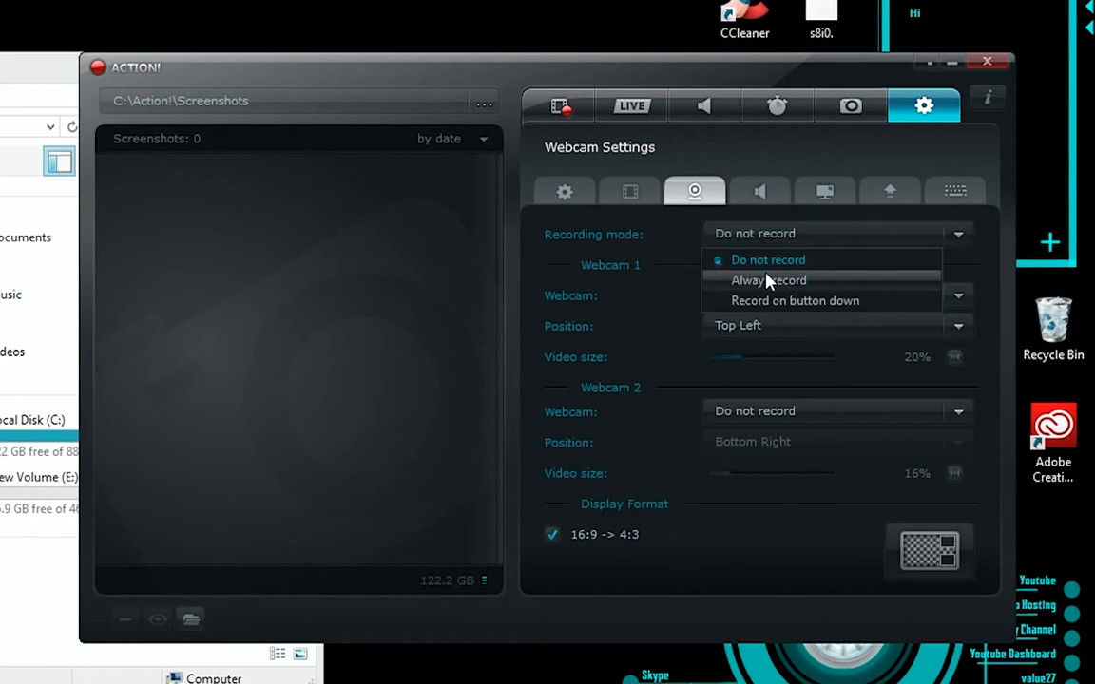
click(768, 281)
click(912, 233)
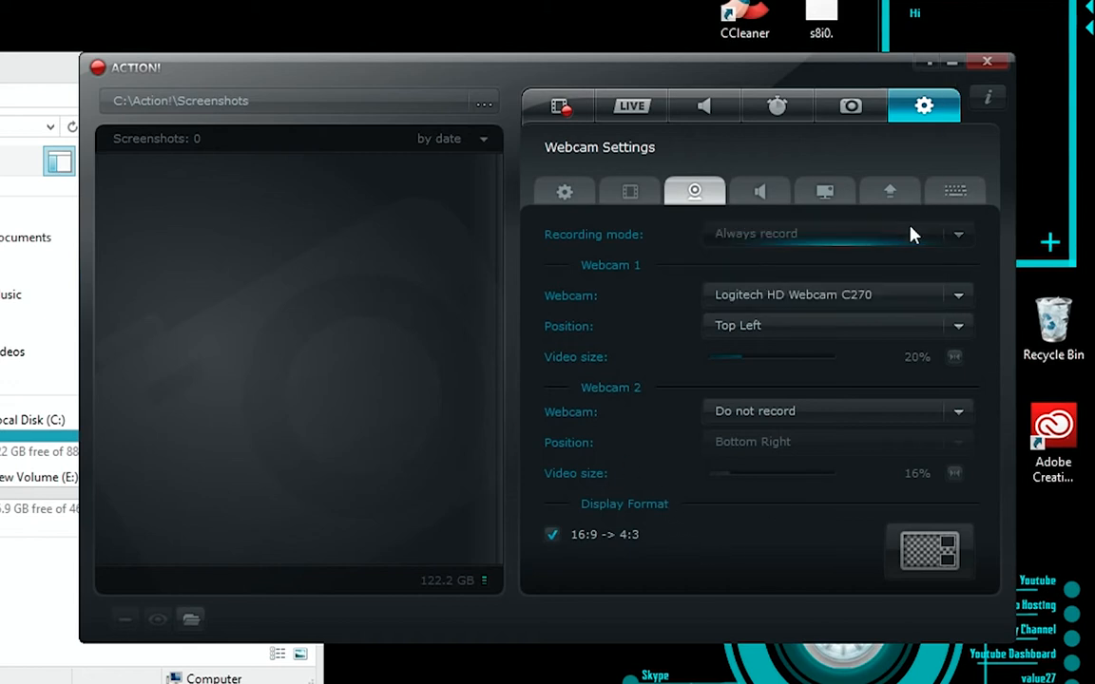
click(899, 256)
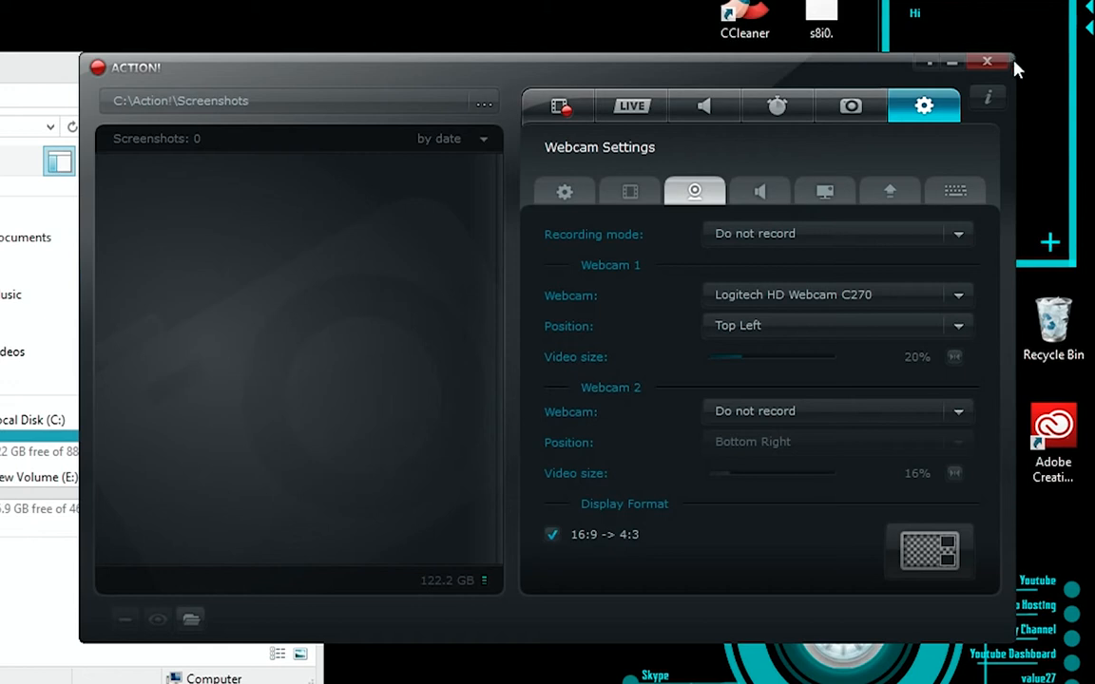
Step: Examine the device and position options for Webcam 1, keeping Logitech HD Webcam C270 and Top Left
click(963, 295)
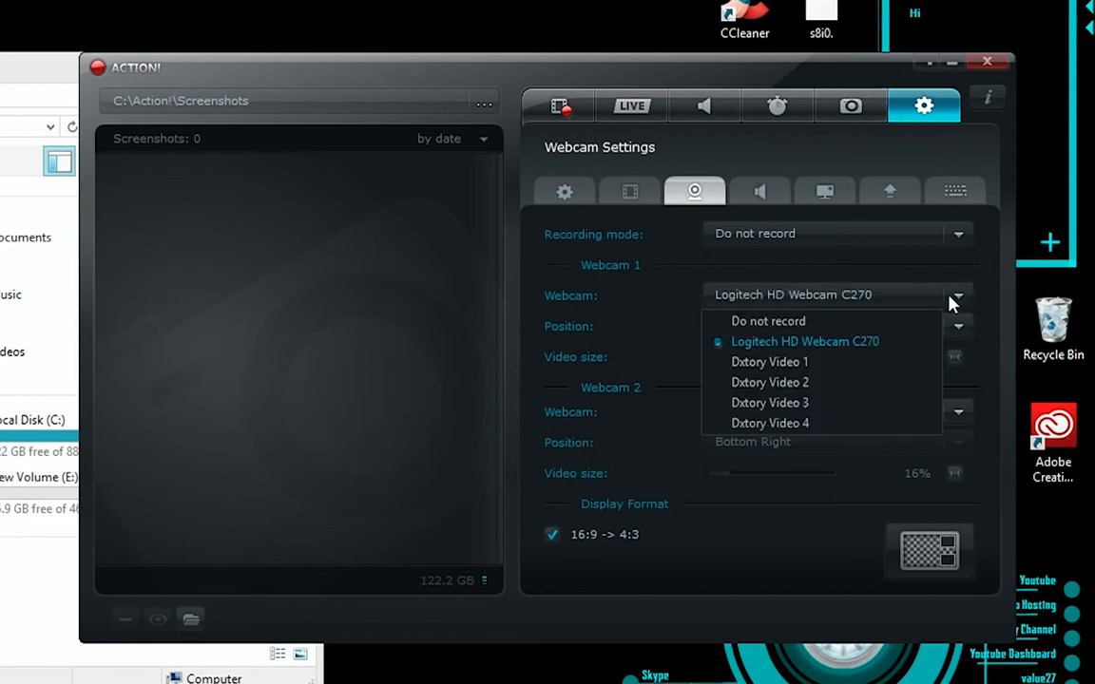
click(951, 298)
click(920, 297)
click(789, 297)
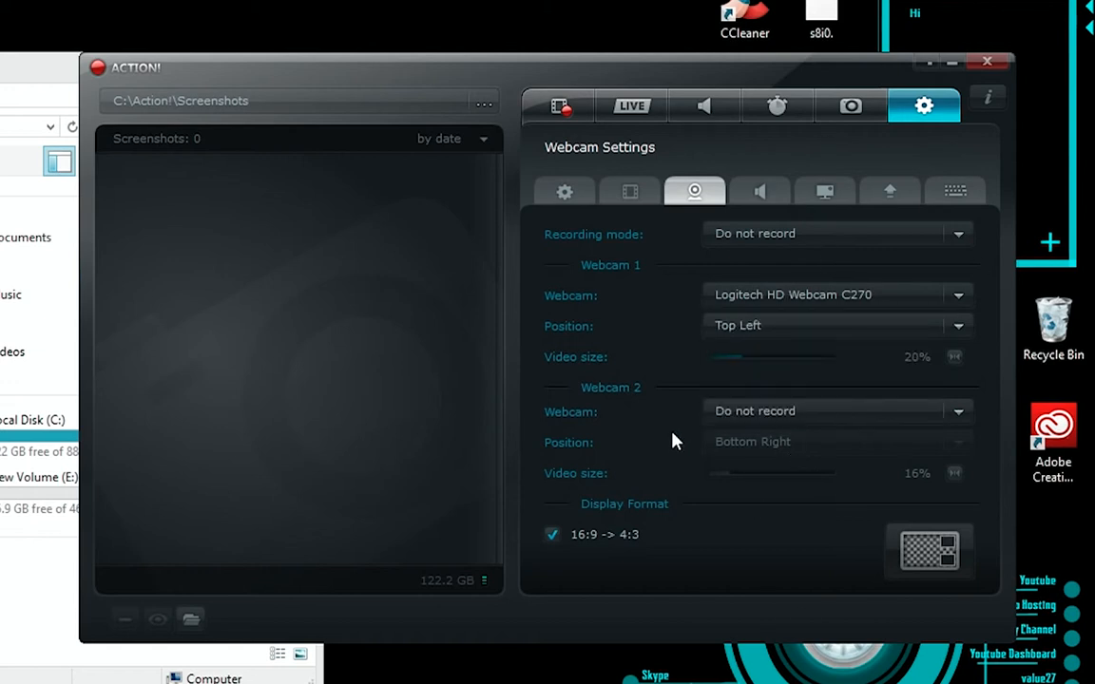
click(751, 326)
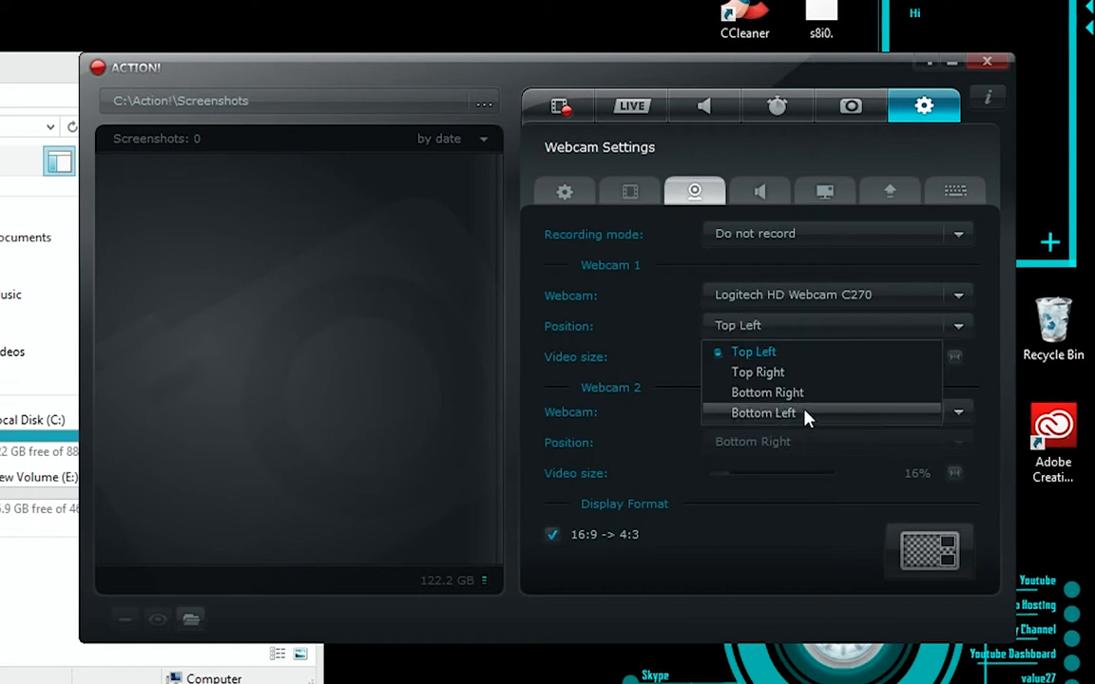
click(814, 333)
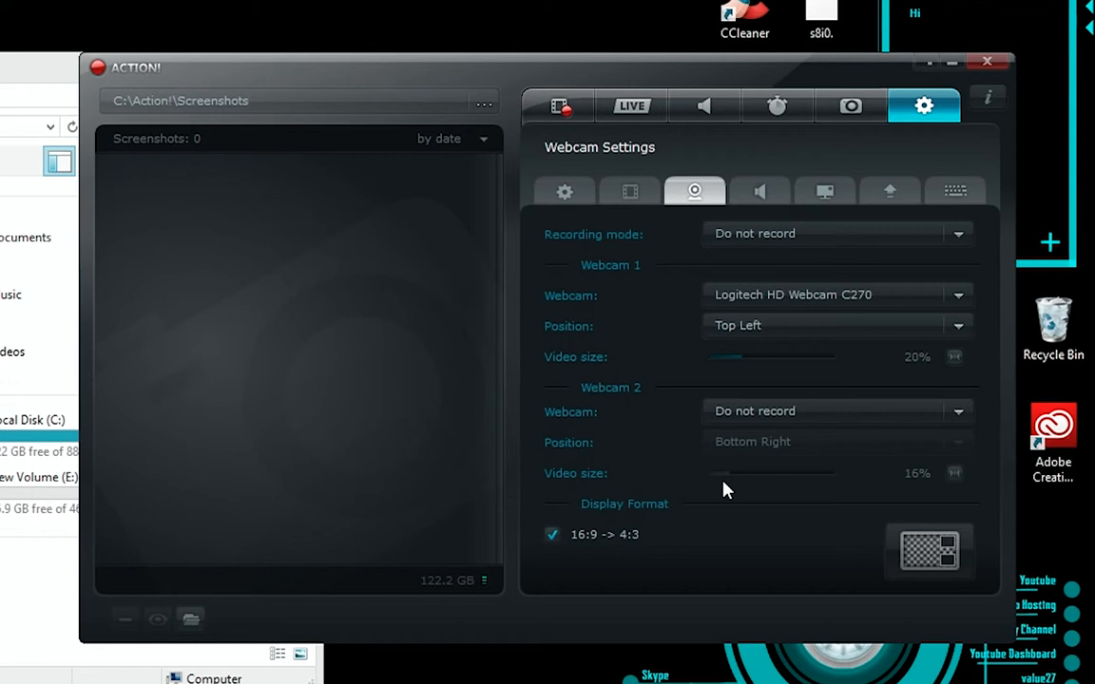
Step: In the audio settings, review the microphone devices while keeping Blue Snowball, and set the microphone volume to 100
click(773, 193)
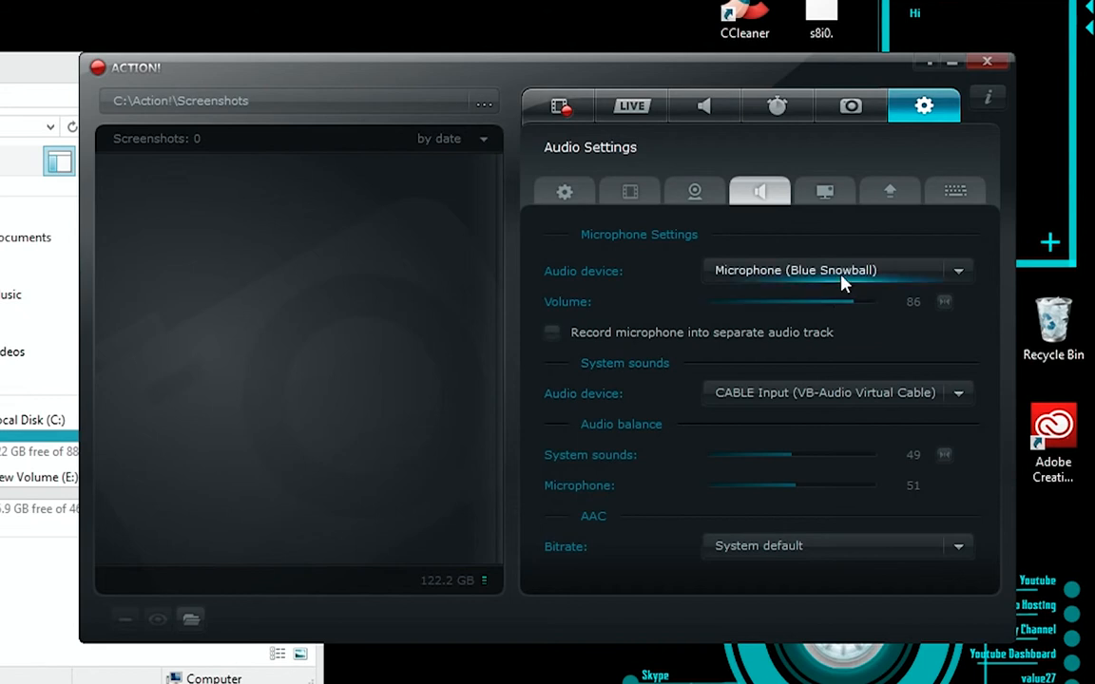
click(872, 270)
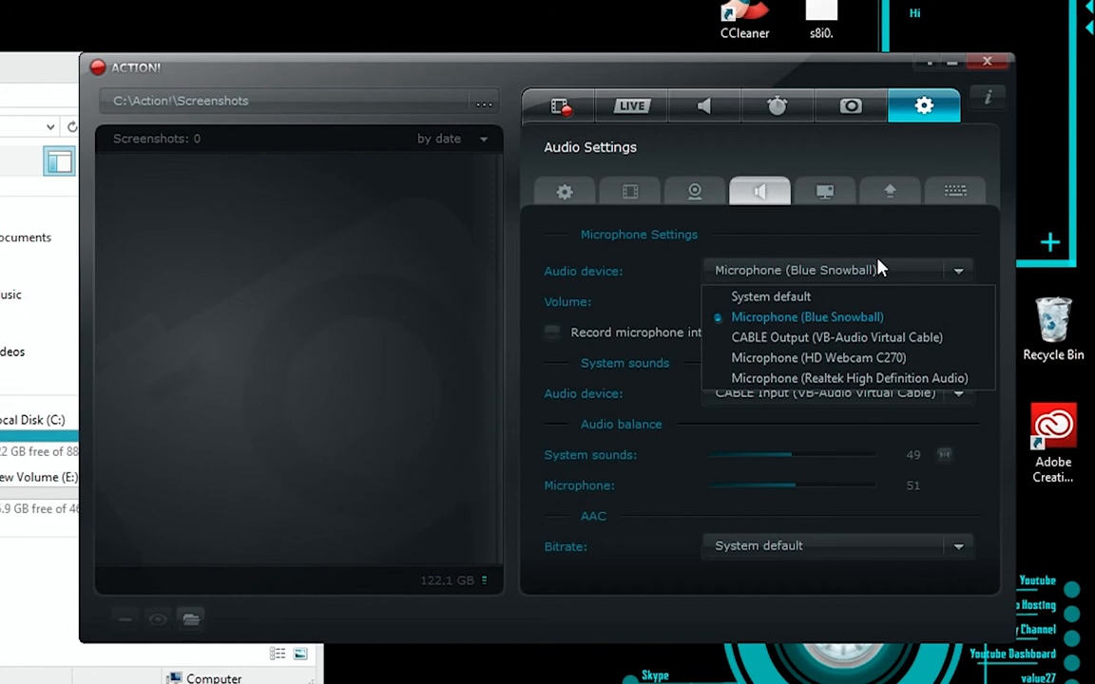
click(879, 274)
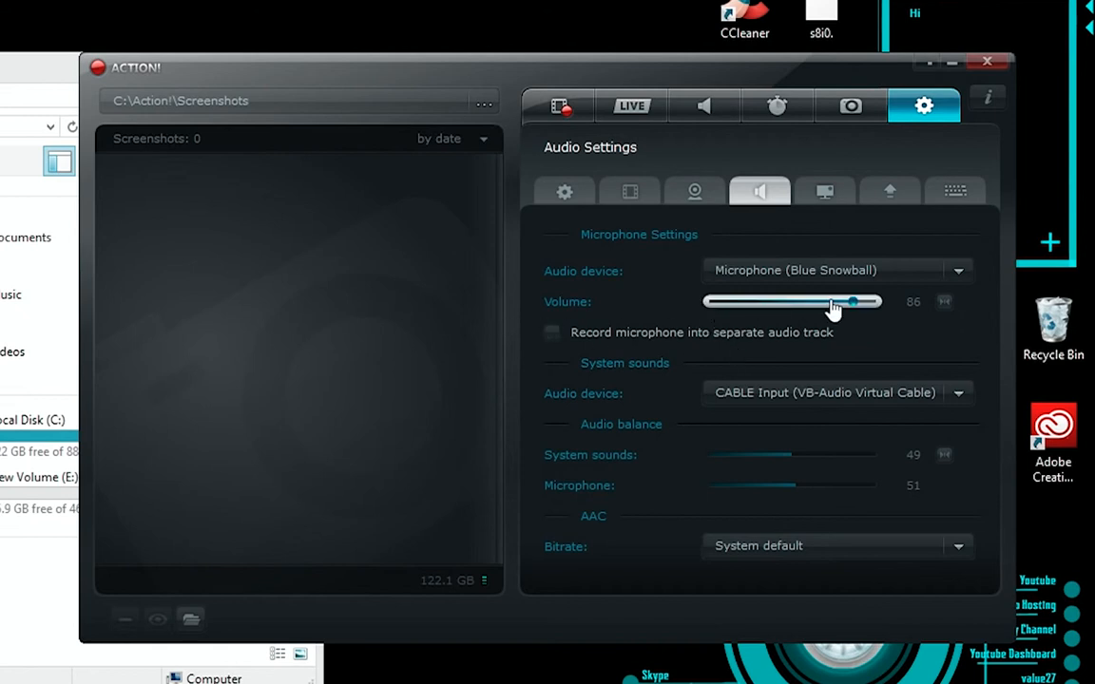
drag(860, 305, 883, 304)
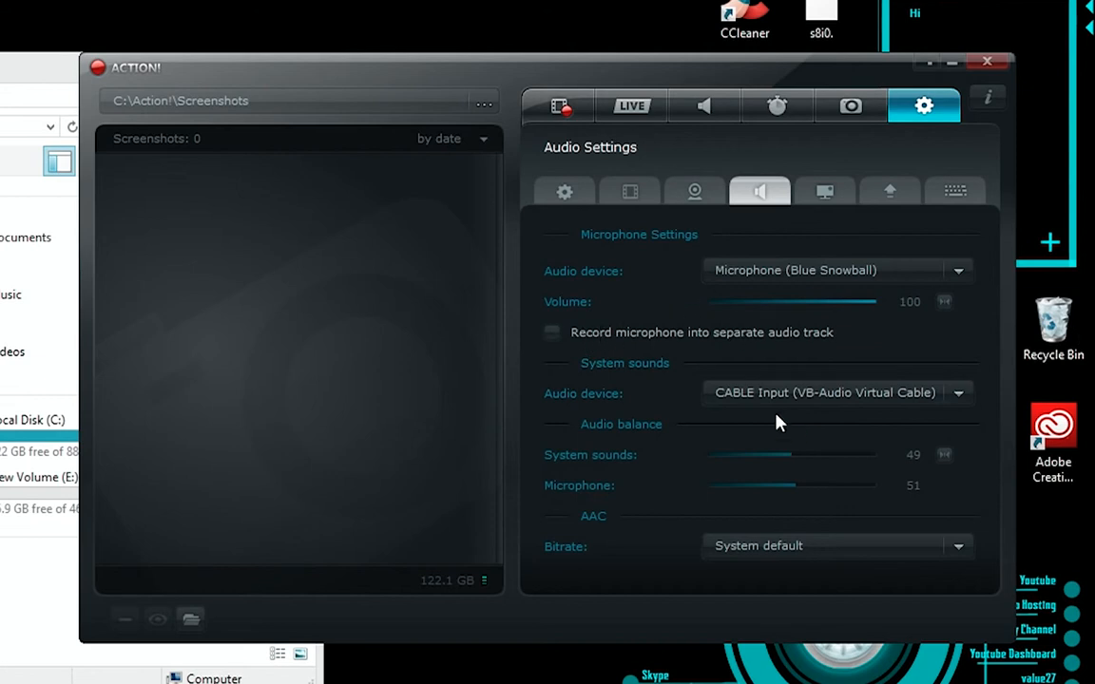
Step: Clear the file explorer window out of view and move the recorder window aside to expose more desktop icons
drag(65, 76, 0, 95)
click(71, 86)
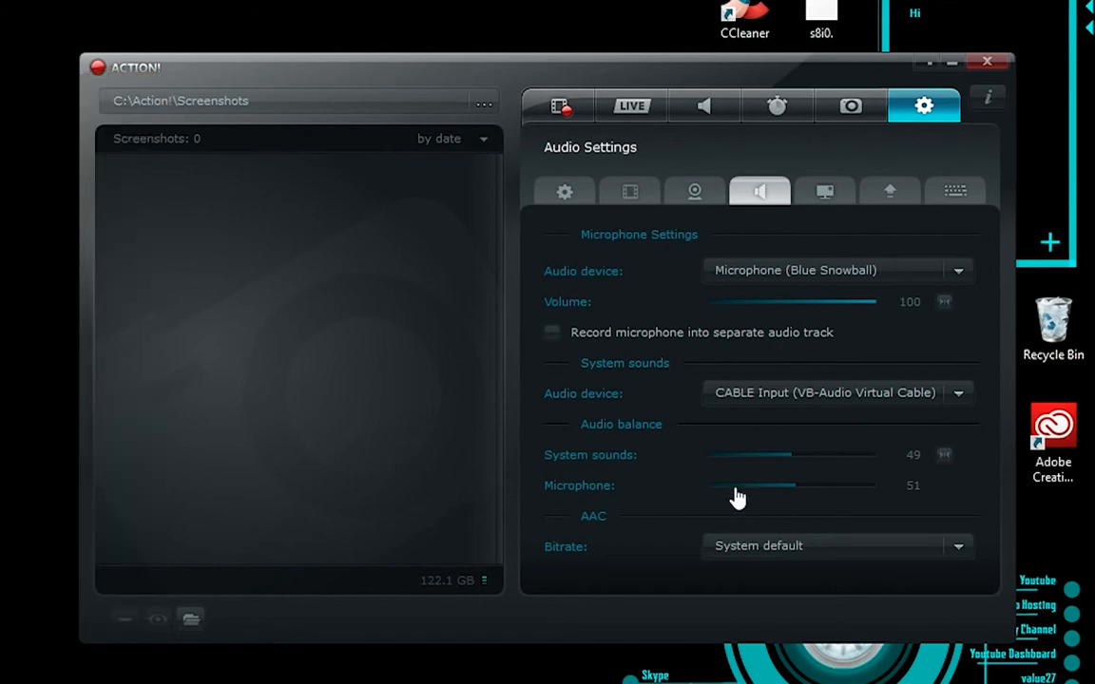
drag(563, 79, 274, 150)
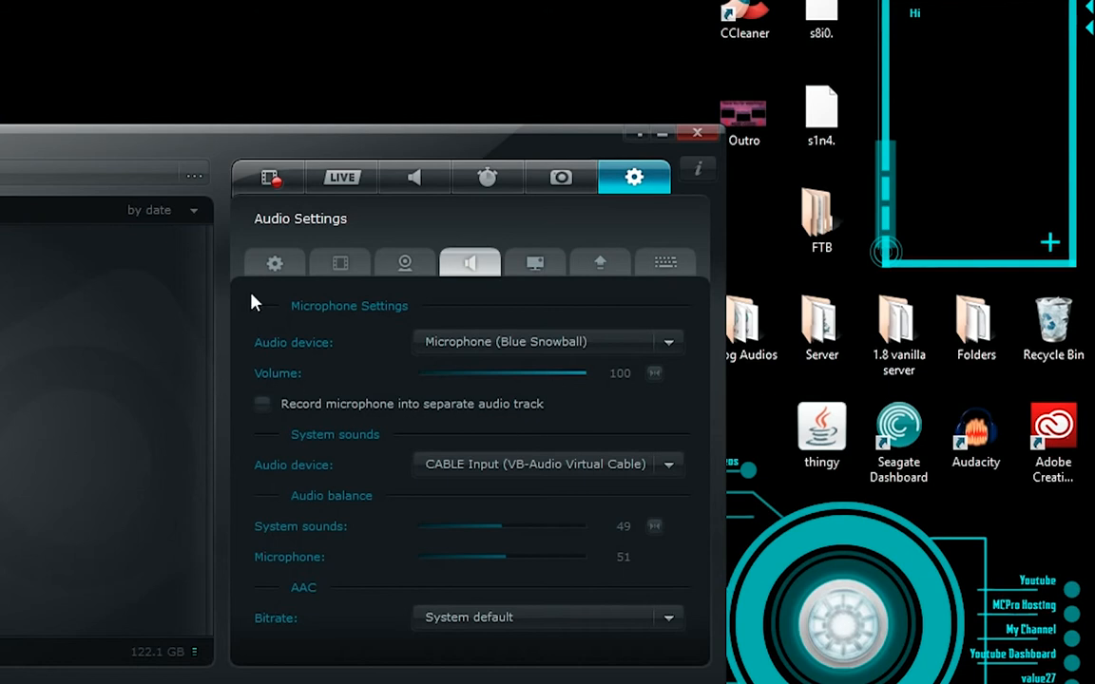
Step: Set the system sounds audio device to Speakers (Realtek High Definition Audio), leaving separate microphone track recording off
click(263, 404)
click(504, 469)
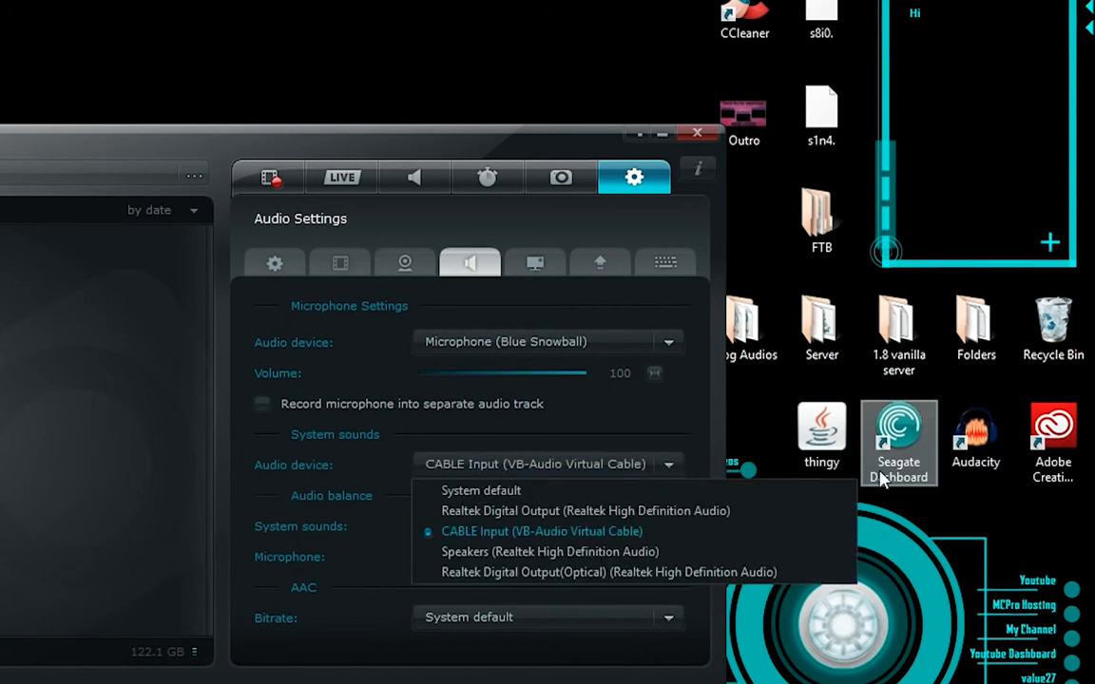
click(552, 552)
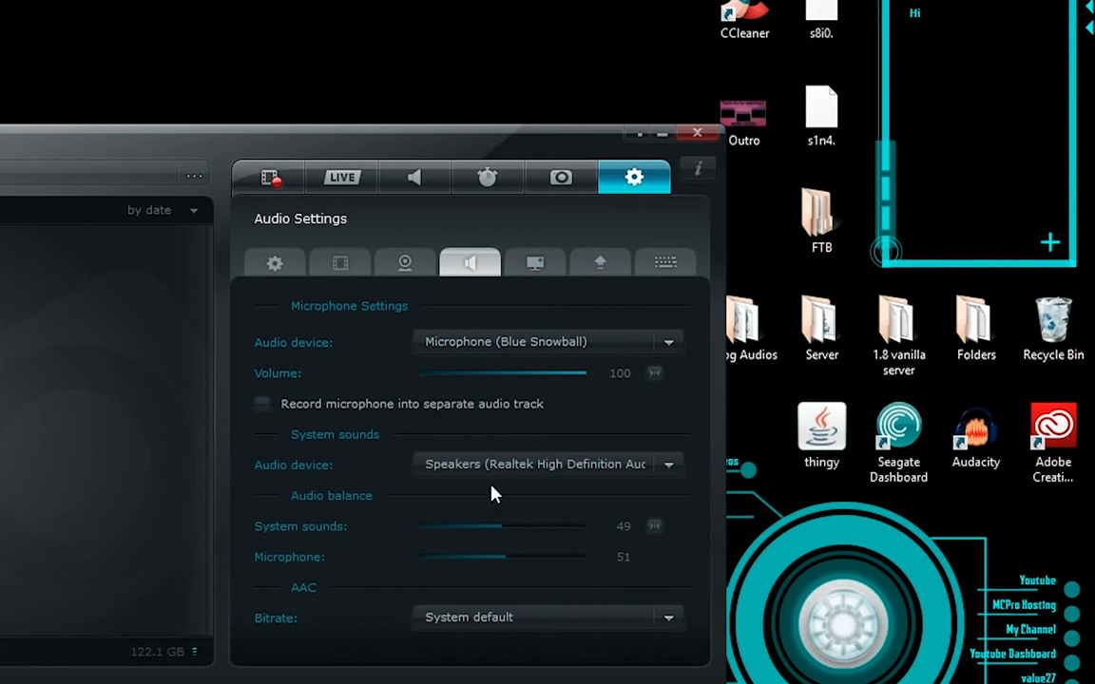
click(518, 464)
click(532, 553)
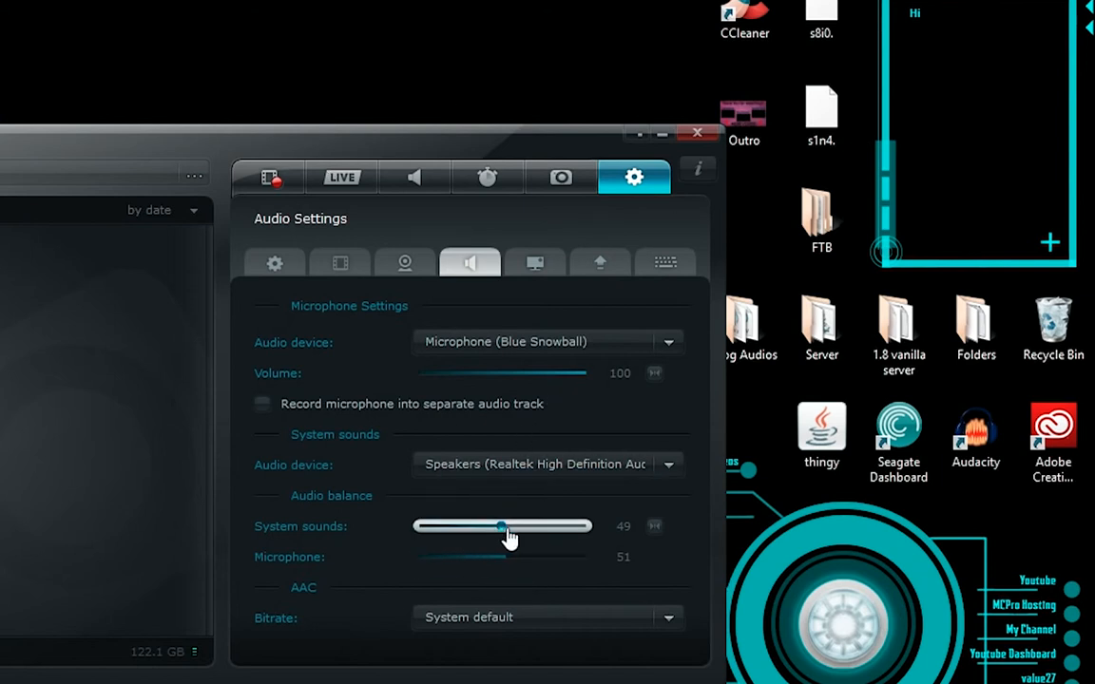
Step: Set the audio balance to 52 for system sounds and 48 for microphone, and review the AAC bitrate options, keeping System default
drag(501, 529, 505, 529)
drag(505, 536, 504, 536)
click(585, 623)
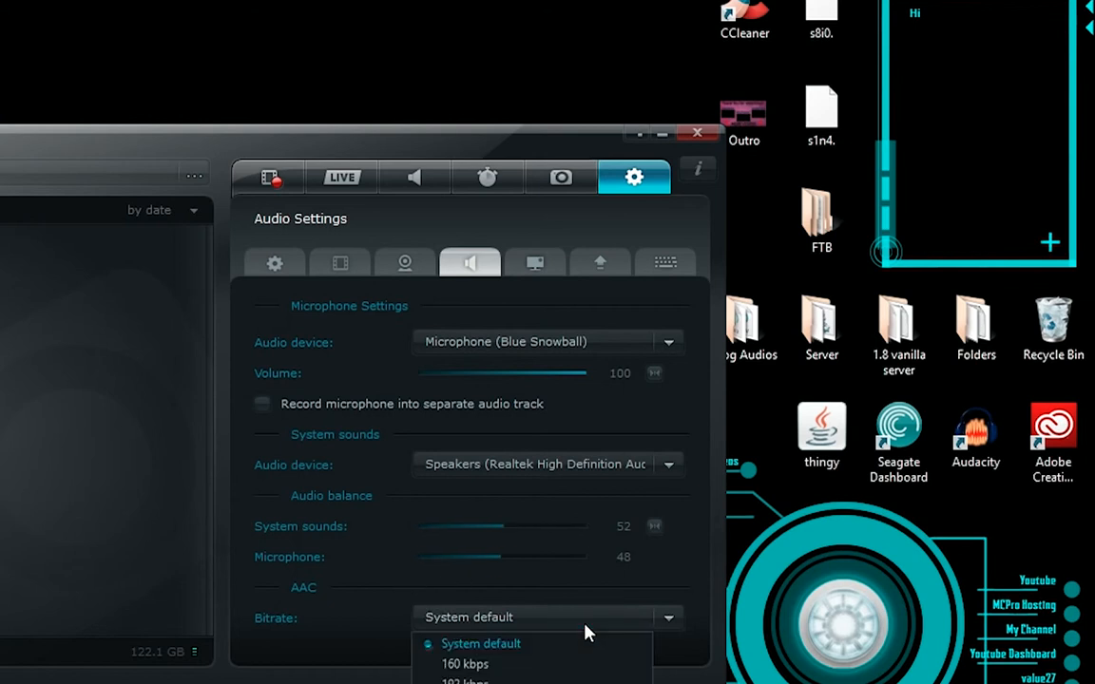
click(655, 623)
click(625, 618)
click(666, 626)
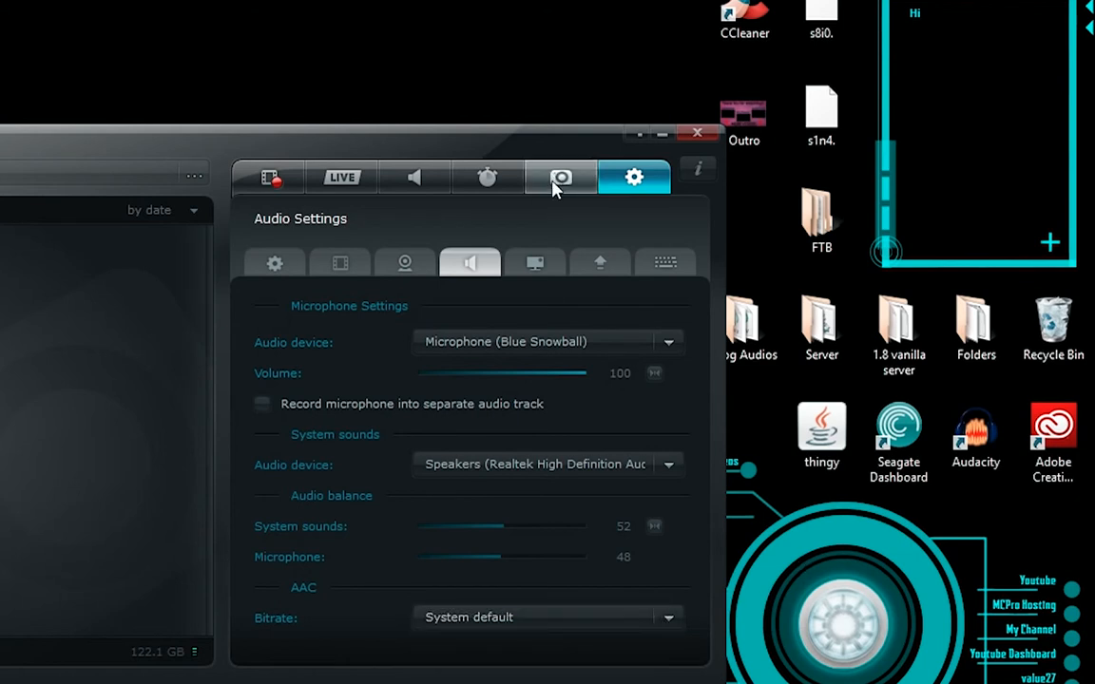
Step: View the HUD settings, and turn off automatic splitting of files into parts for YouTube in the export settings
click(537, 266)
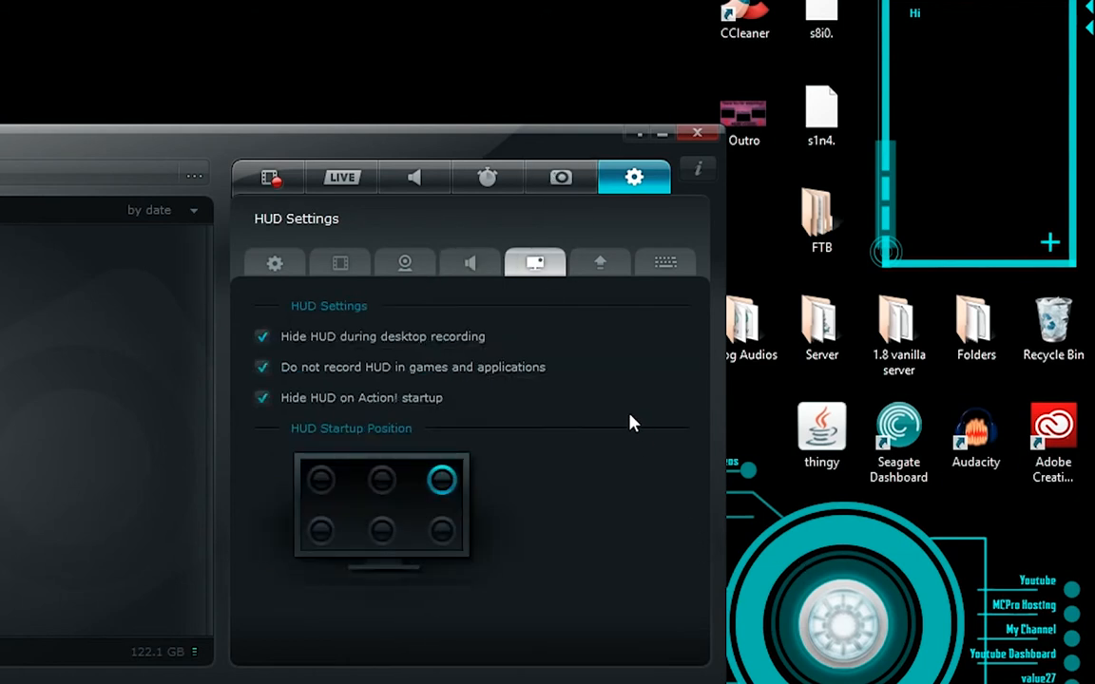
click(610, 270)
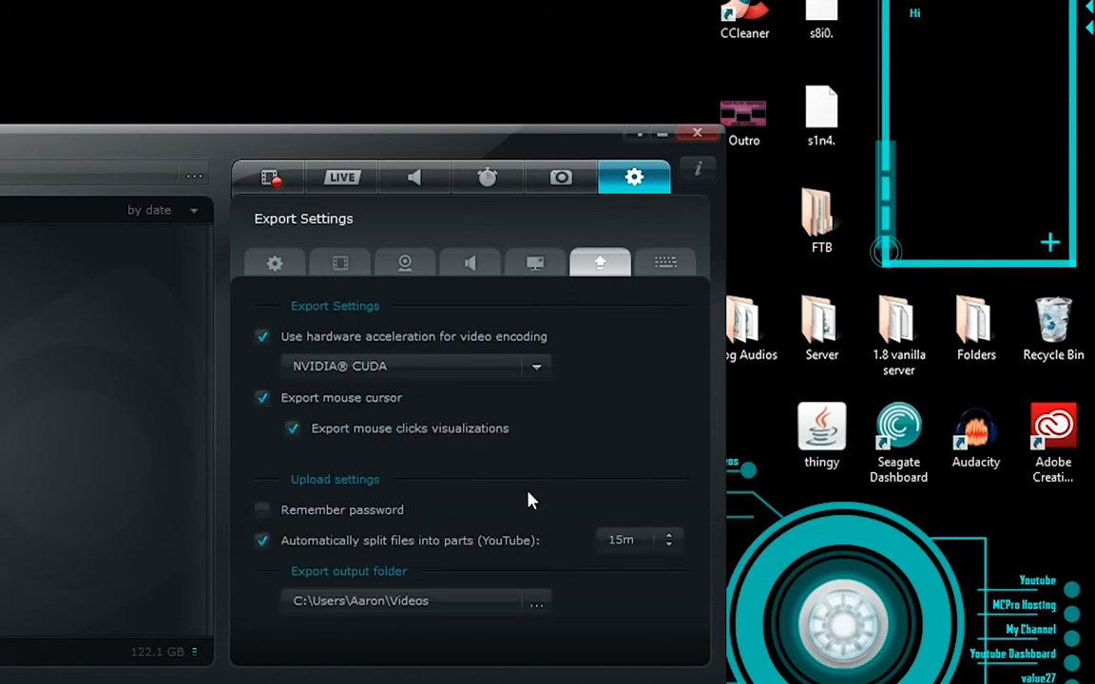
click(264, 542)
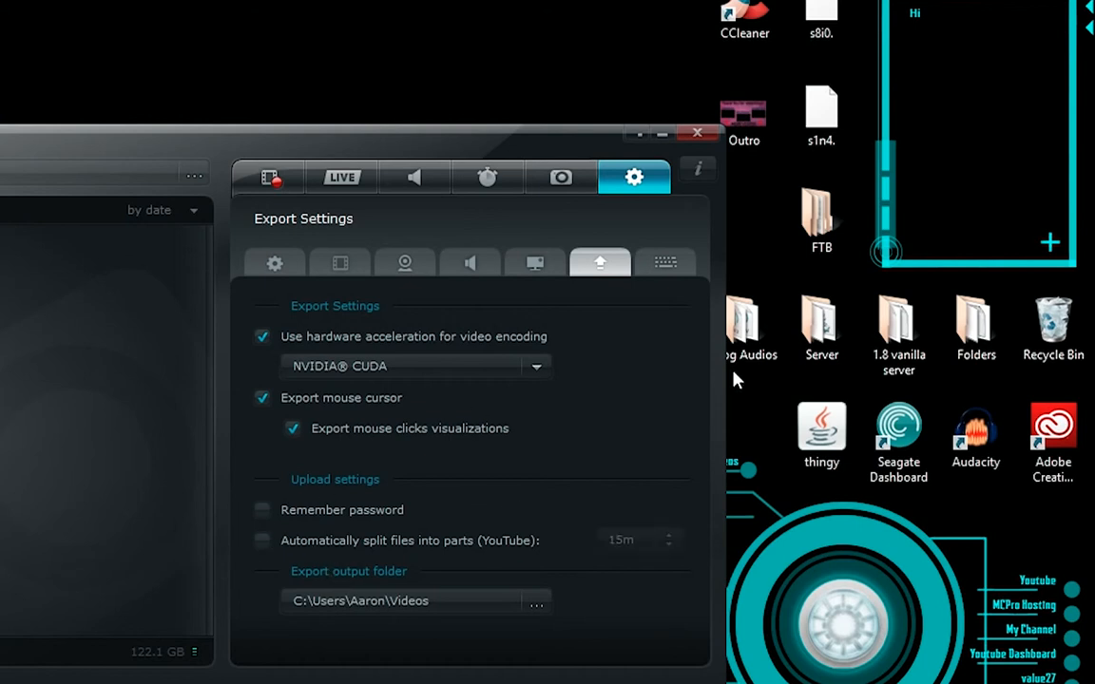
Step: Open the hotkeys settings and go over the Record Video, Record Audio and Benchmarking hotkeys without reassigning them
click(665, 265)
click(559, 337)
click(560, 309)
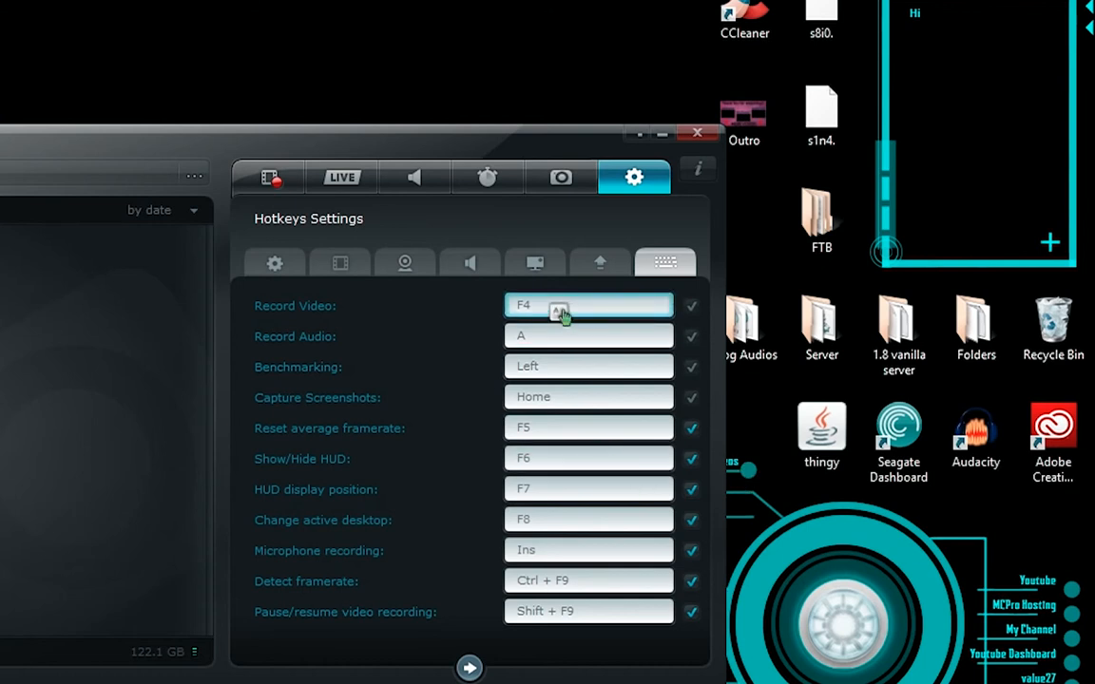
click(562, 333)
click(560, 309)
click(572, 371)
click(595, 338)
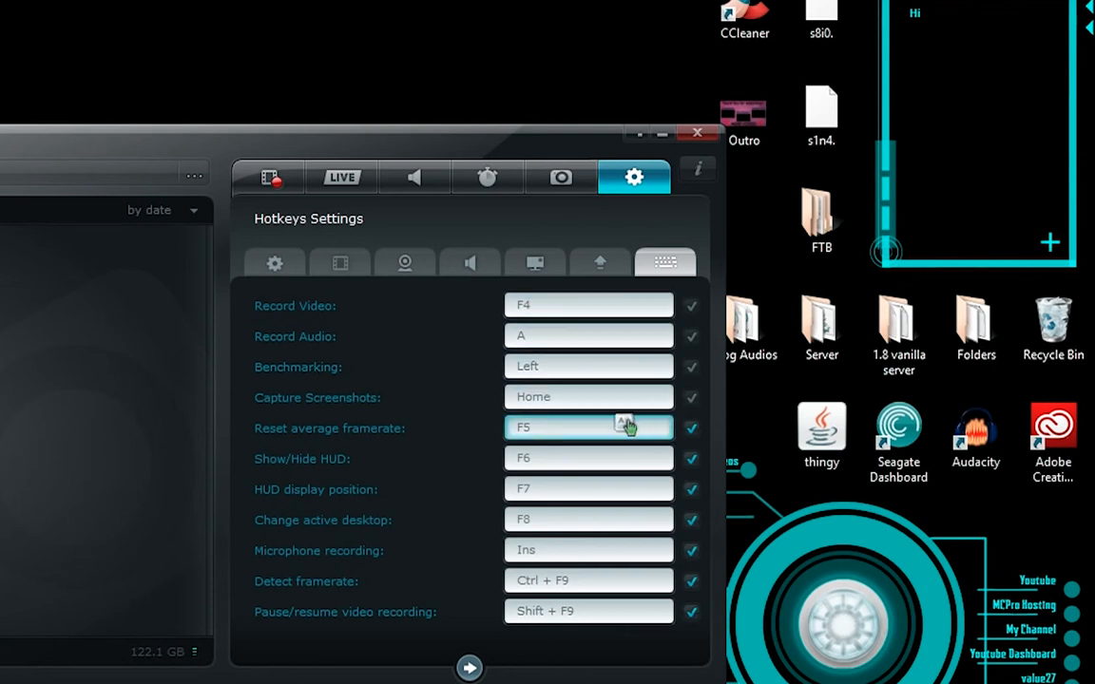
Step: Assign G to Change active desktop and H to HUD display position, and restore these hotkeys to F8 and F7
click(535, 523)
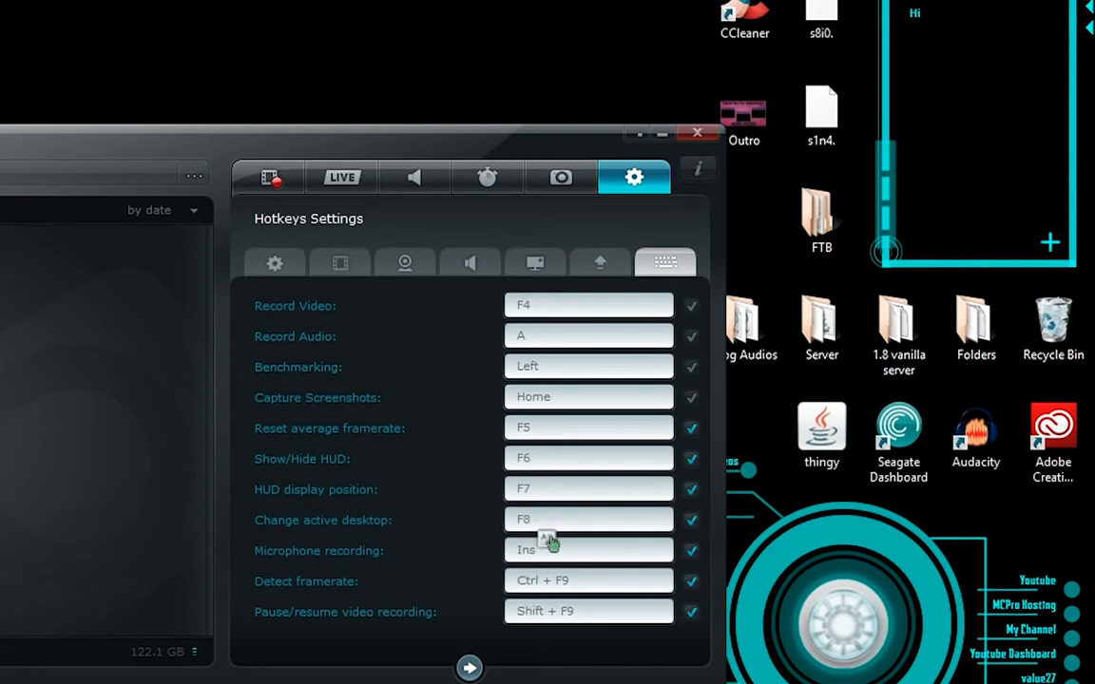
key(g)
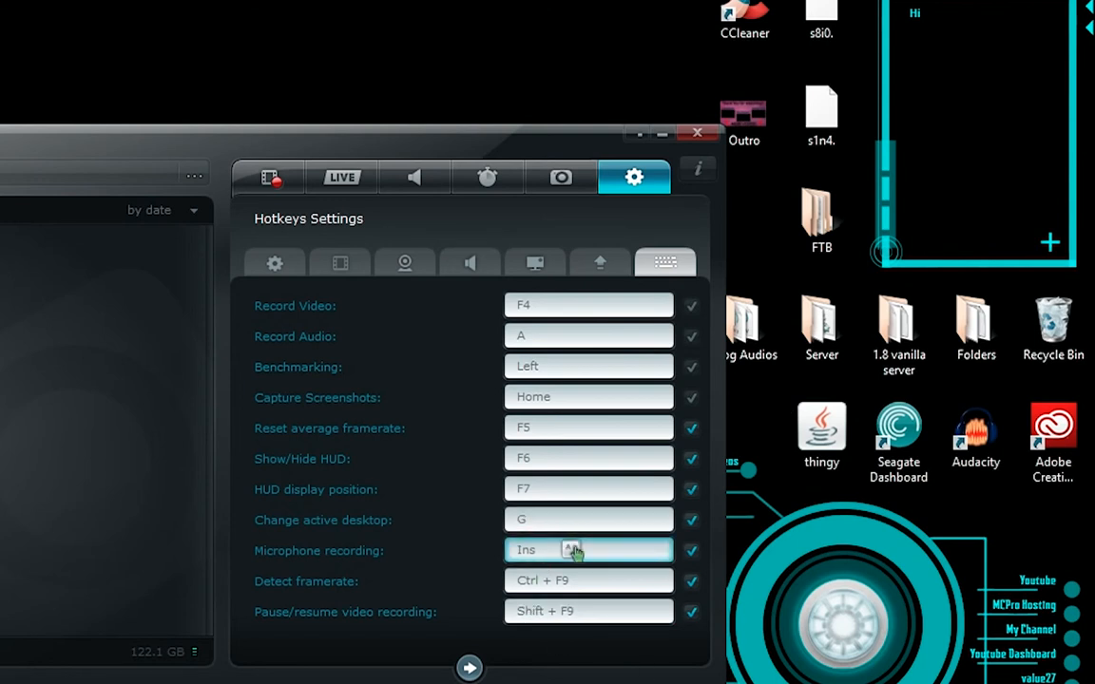
key(h)
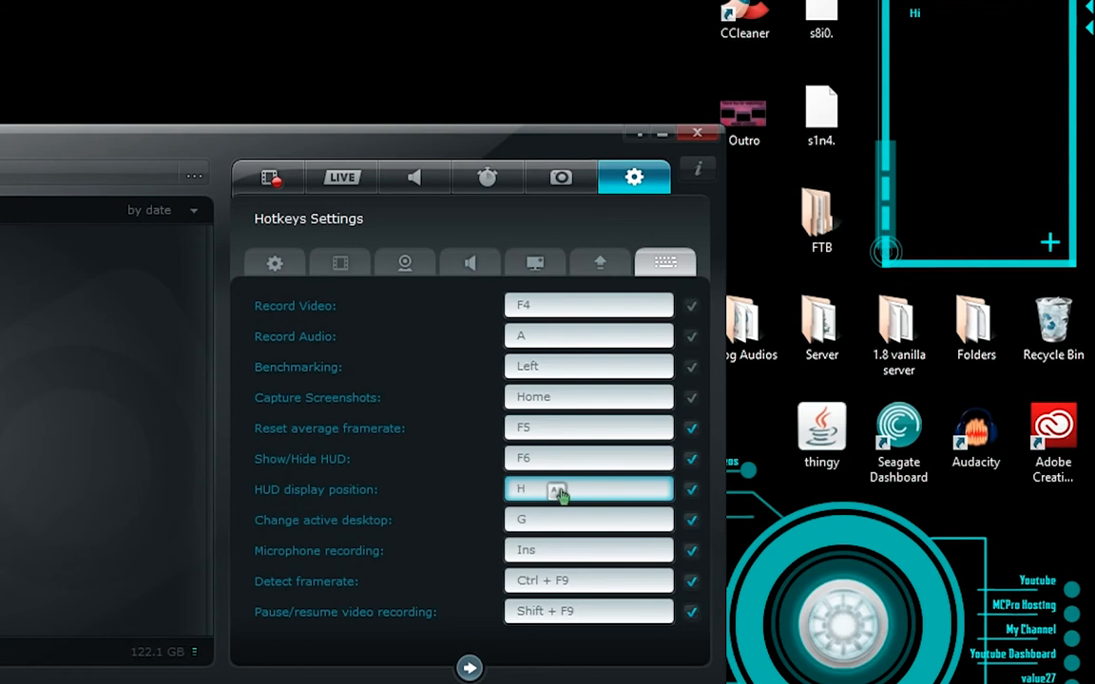
key(F7)
key(F8)
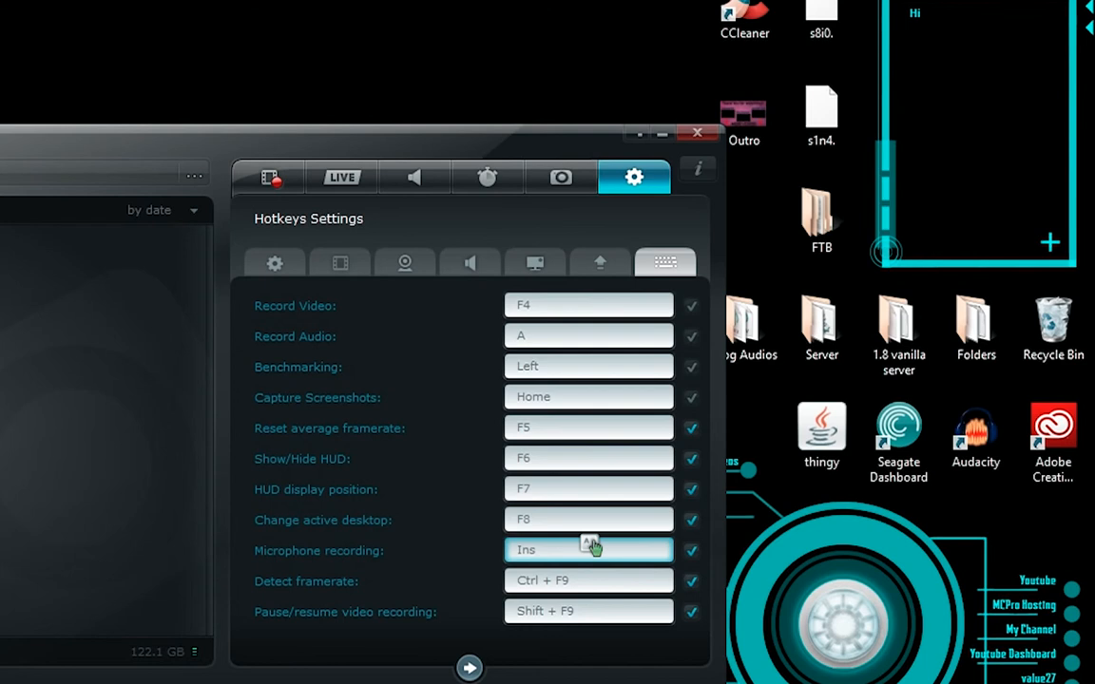
Step: View the second page of hotkeys, and return to the video recording page
click(470, 668)
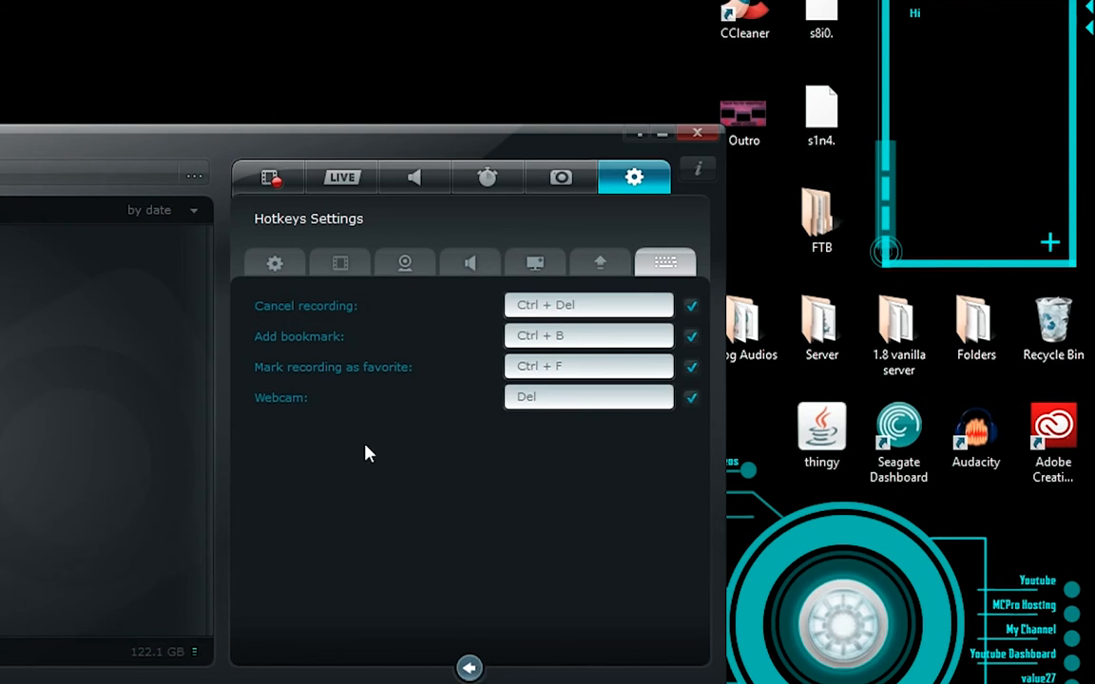
click(267, 179)
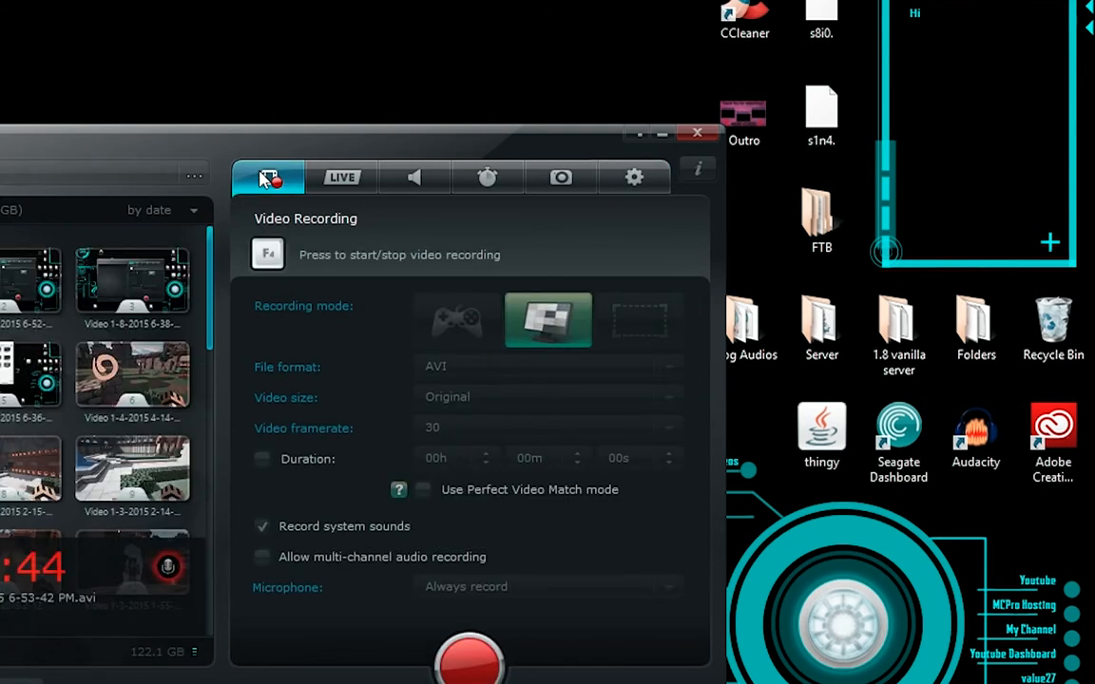